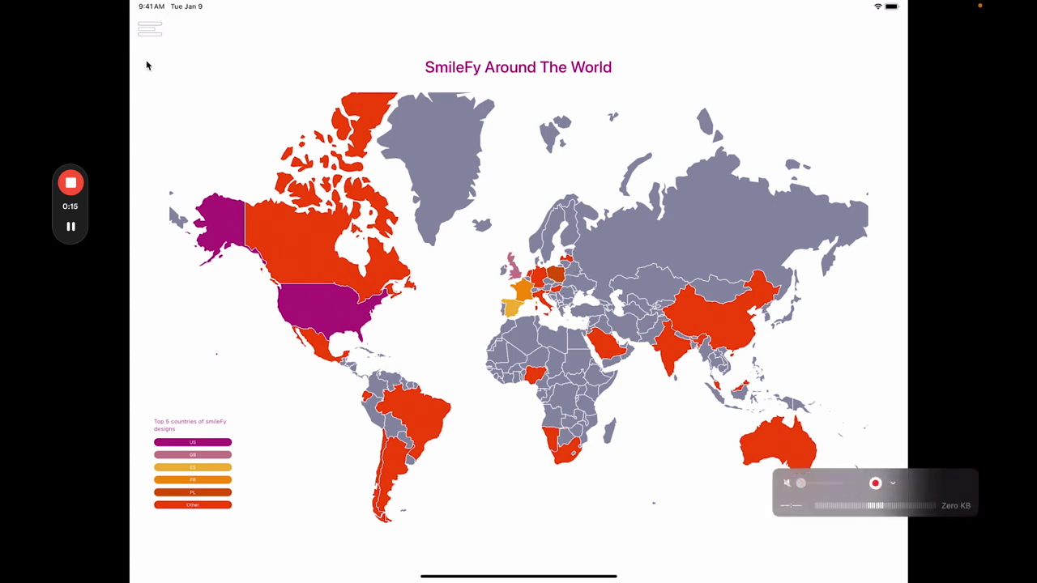
Start a new patient case.
left_click(159, 31)
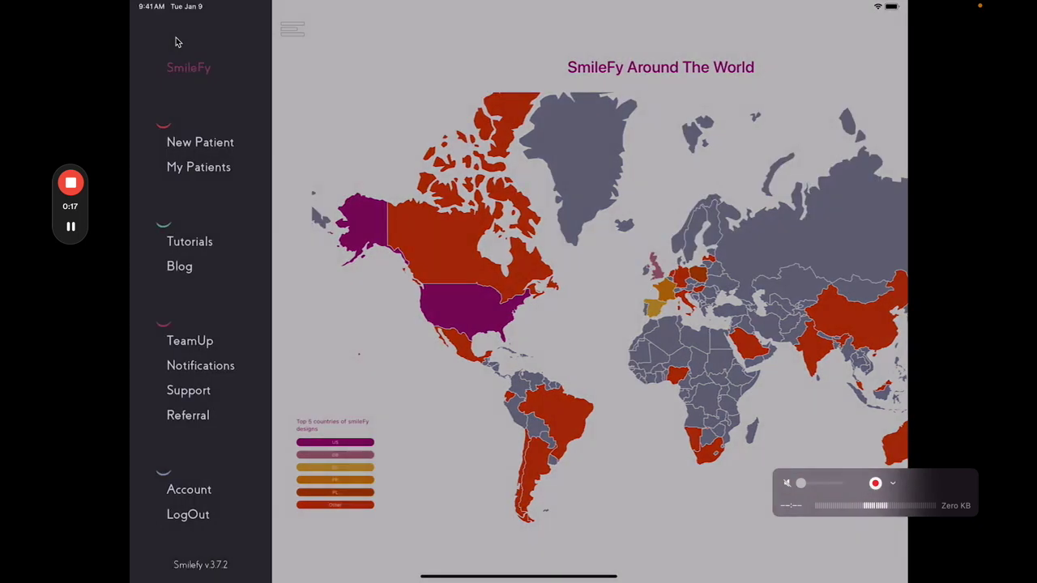
mouse_move(69, 282)
left_click(71, 324)
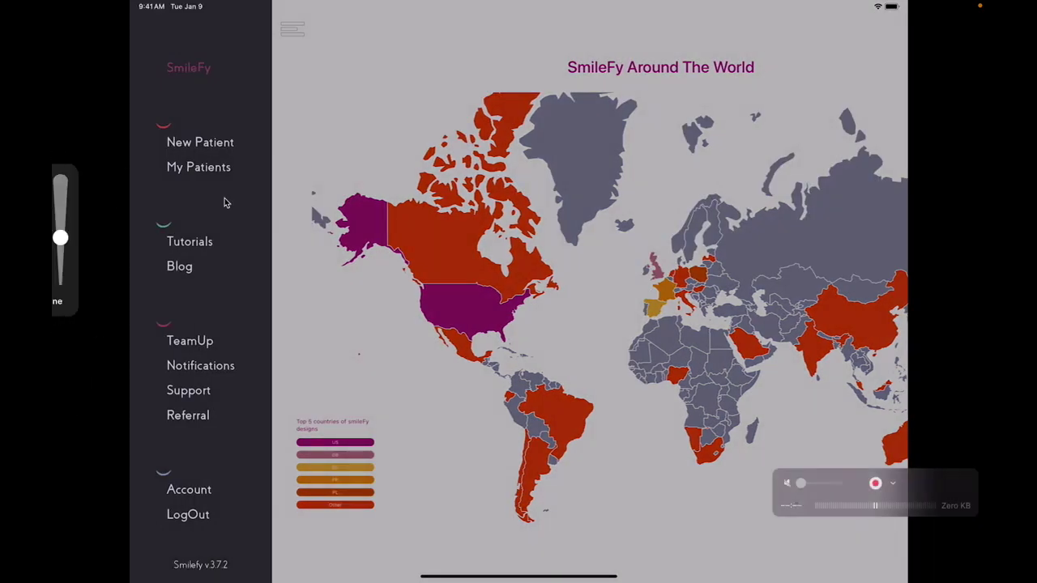
left_click(67, 214)
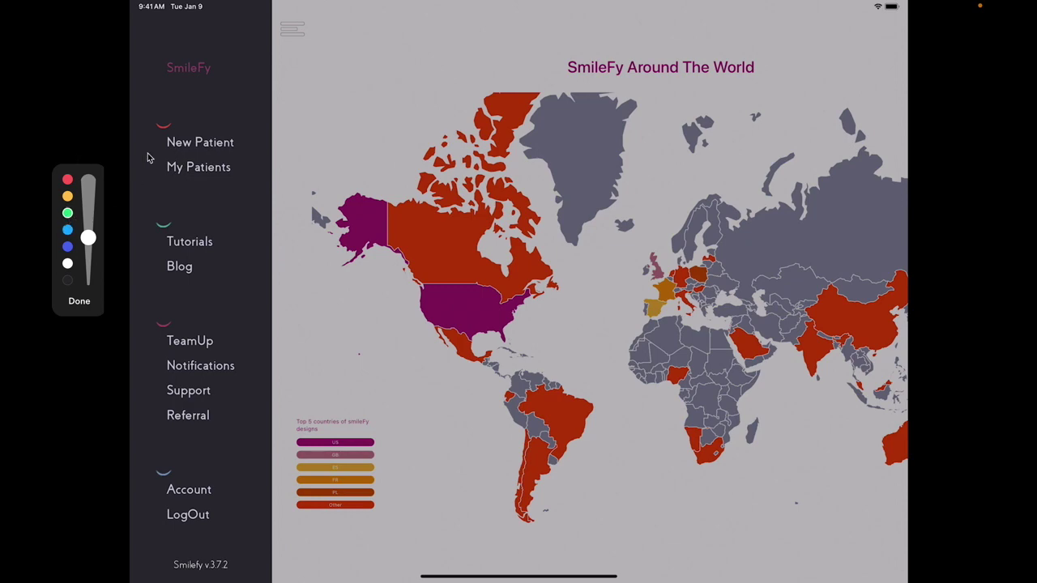
mouse_move(148, 155)
left_mouse_down()
mouse_move(254, 137)
mouse_move(148, 131)
left_mouse_up()
left_click(200, 142)
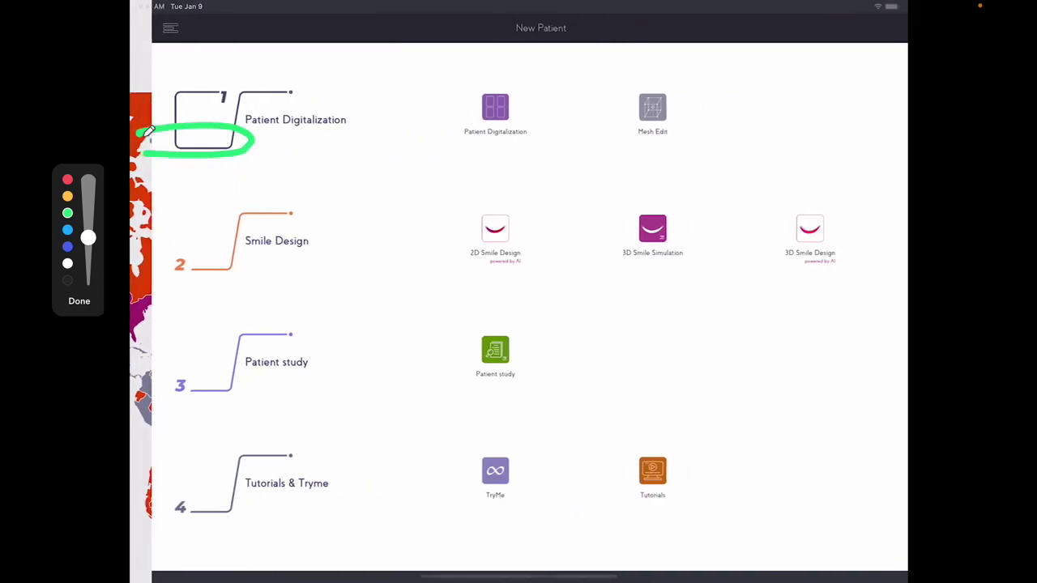
Open Patient Digitalization and set the advanced file selection to MultiSelection.
mouse_move(434, 123)
left_mouse_down()
mouse_move(584, 100)
mouse_move(497, 132)
left_mouse_up()
left_click(498, 136)
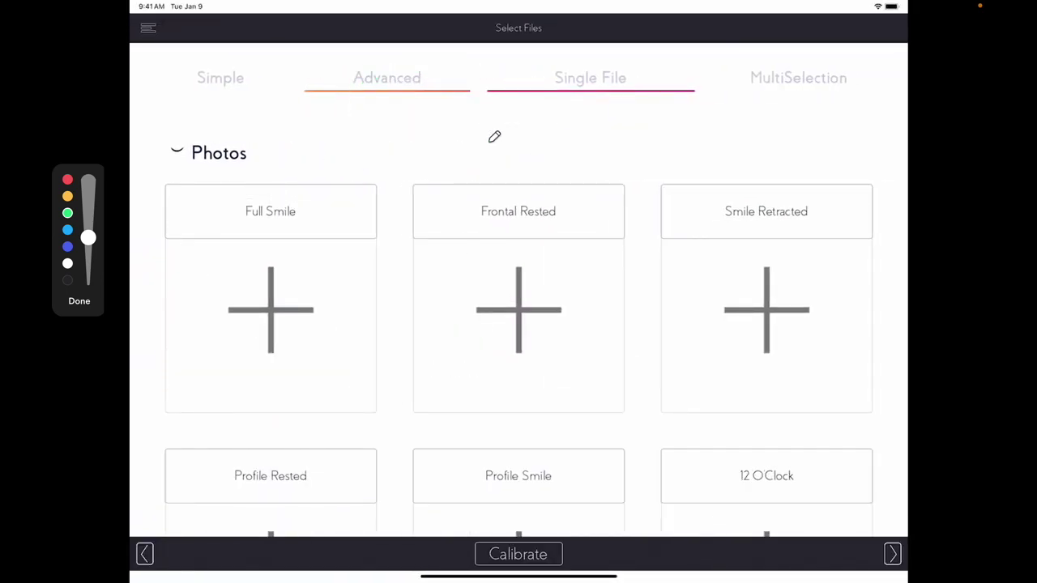
mouse_move(720, 98)
left_mouse_down()
mouse_move(805, 107)
mouse_move(685, 92)
mouse_move(722, 99)
left_mouse_up()
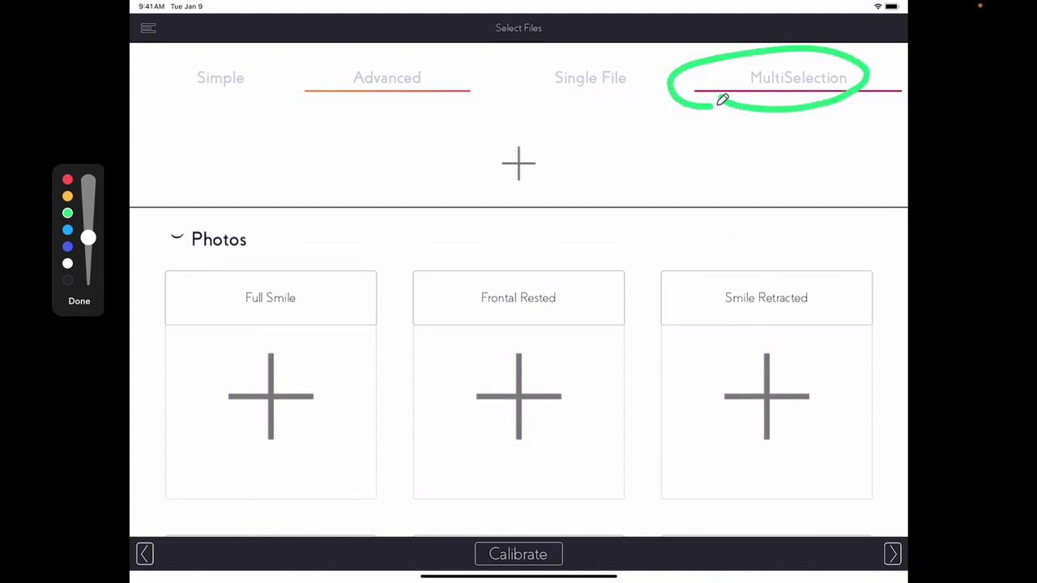
Browse iCloud for files to import and search by the patient's first name to find the folder with the prep scan.
left_click_drag(609, 123, 512, 214)
left_click_drag(588, 205, 625, 139)
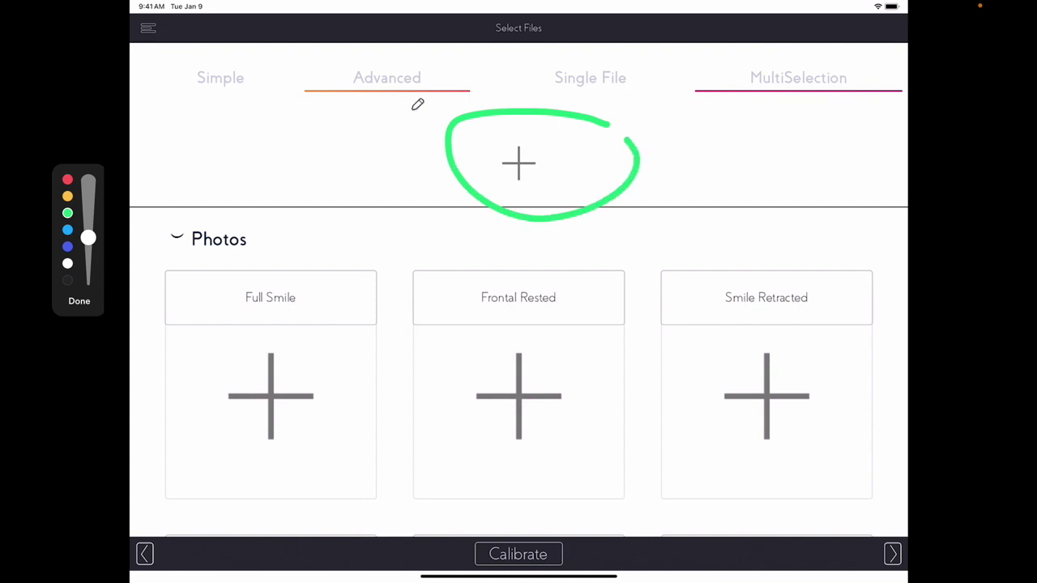
left_click(519, 163)
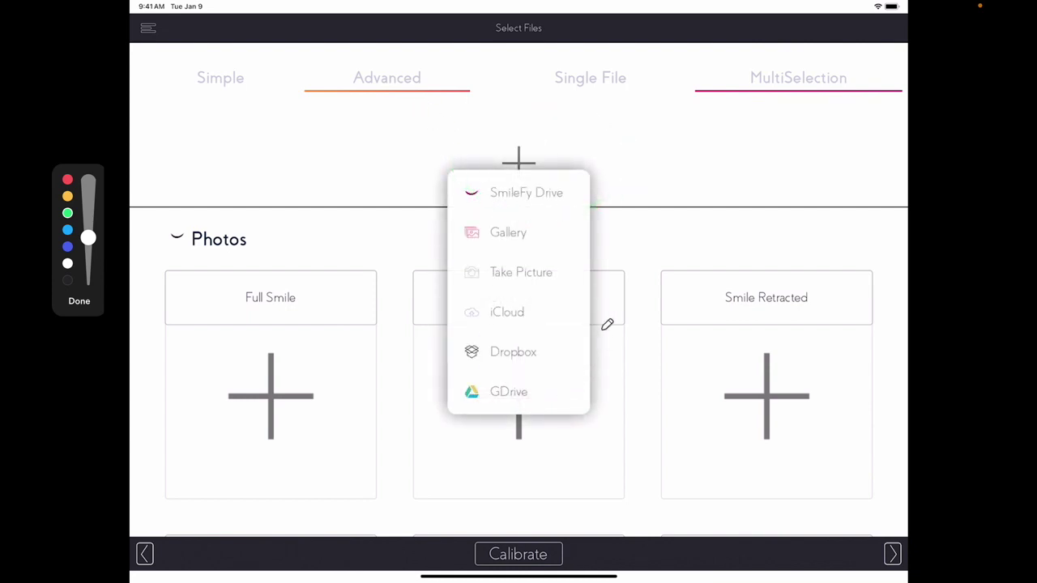
left_click(518, 311)
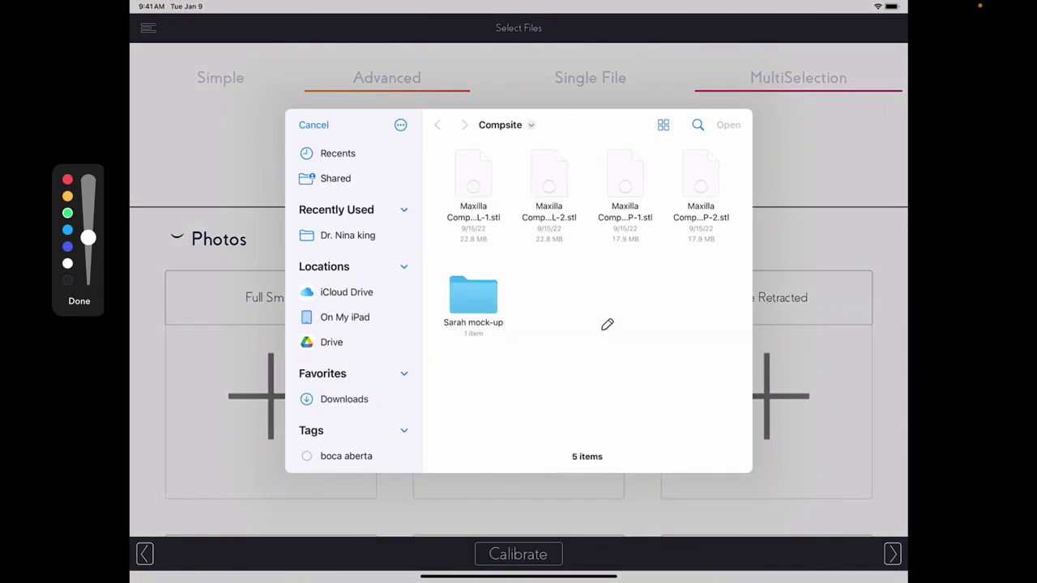
left_click(697, 125)
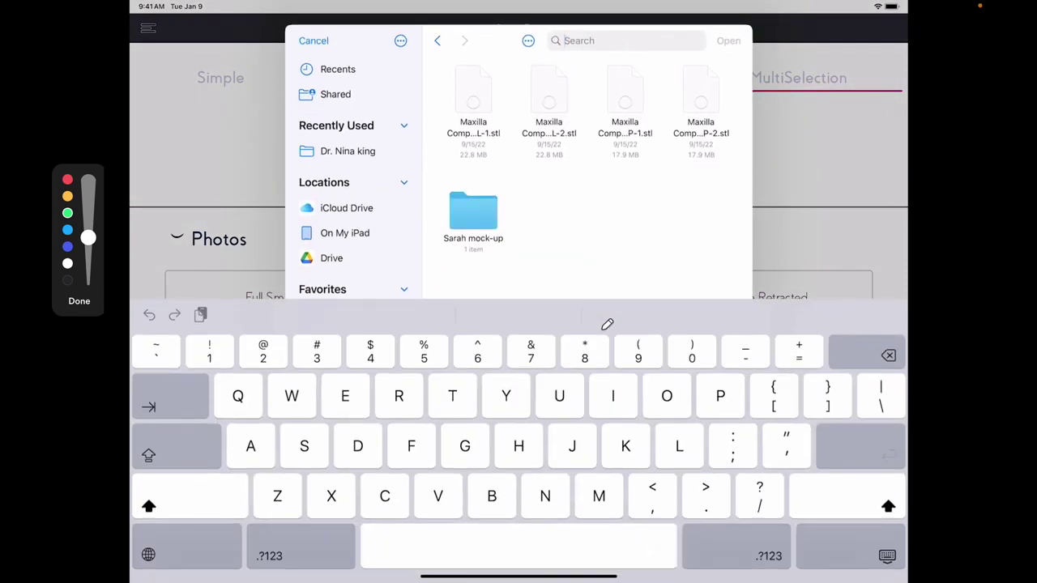
type("Sma")
key("BackSpace")
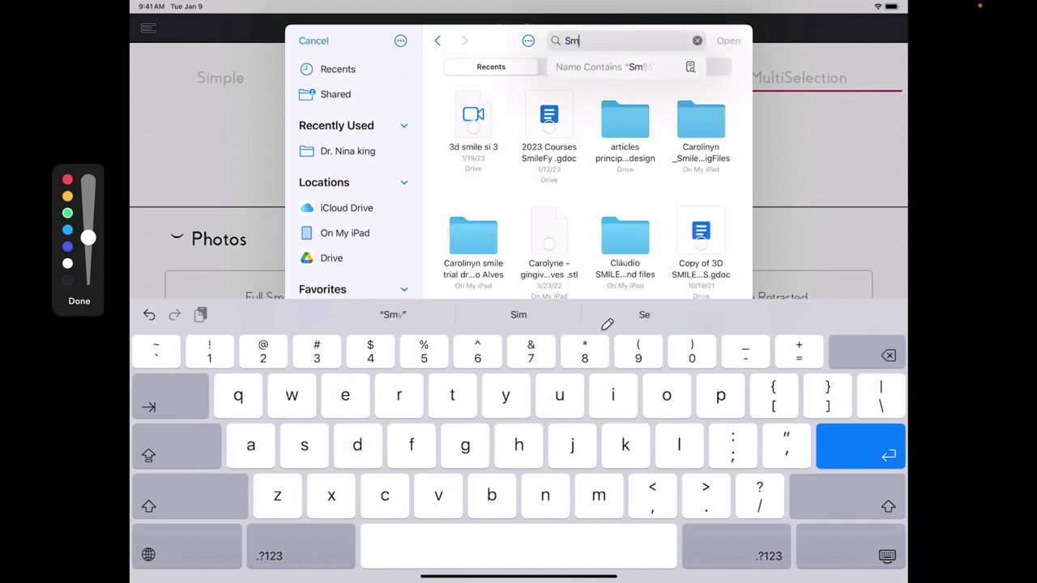
key("BackSpace")
type("amya")
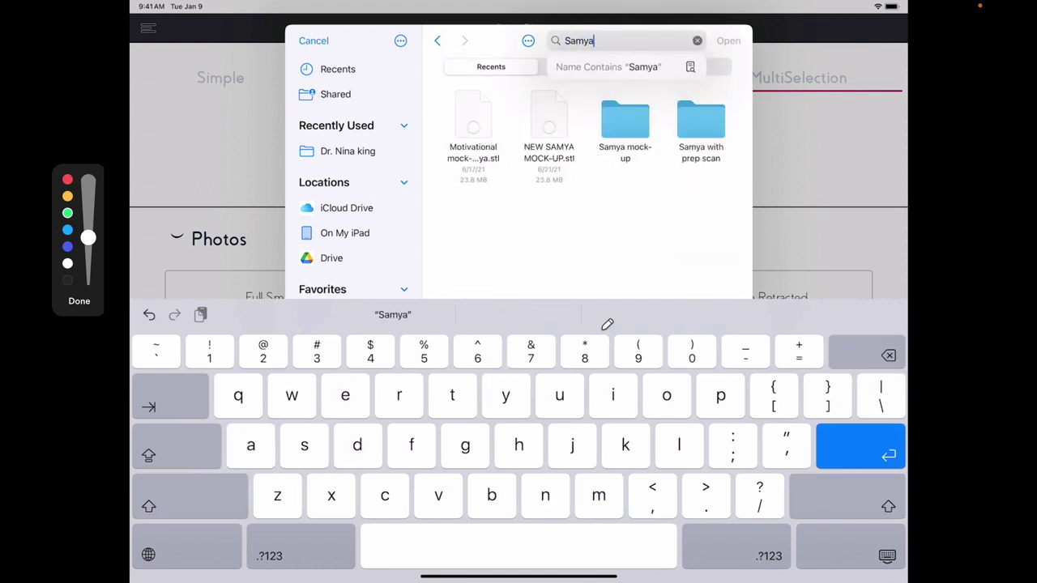
key("Return")
Import FullSmile, CBCT-Model.stl, UpperPrep.stl, IOScanupper.stl and IOScanlower.stl from the patient's prep scan folder.
left_click(624, 174)
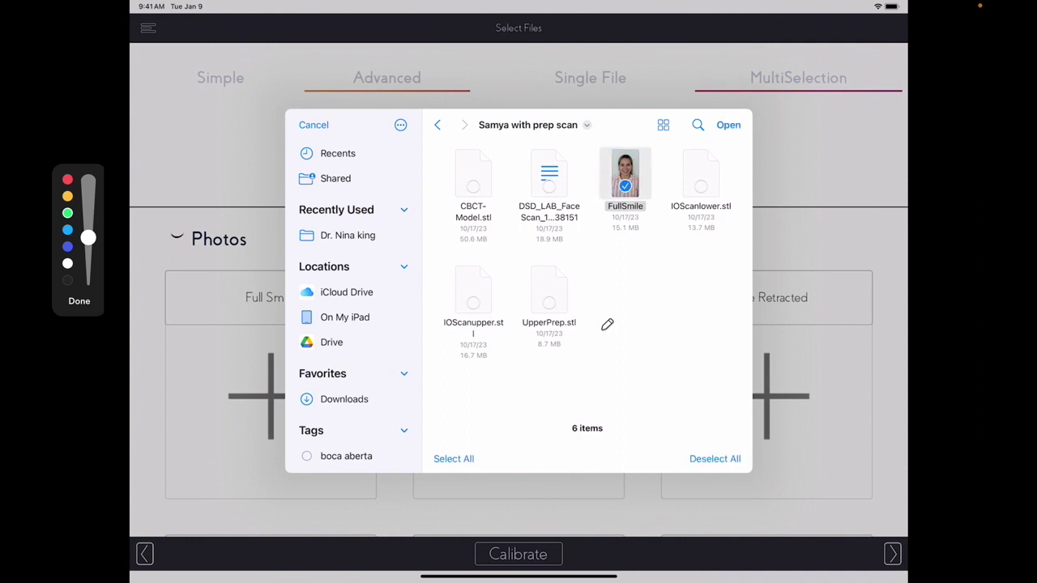
left_click(473, 173)
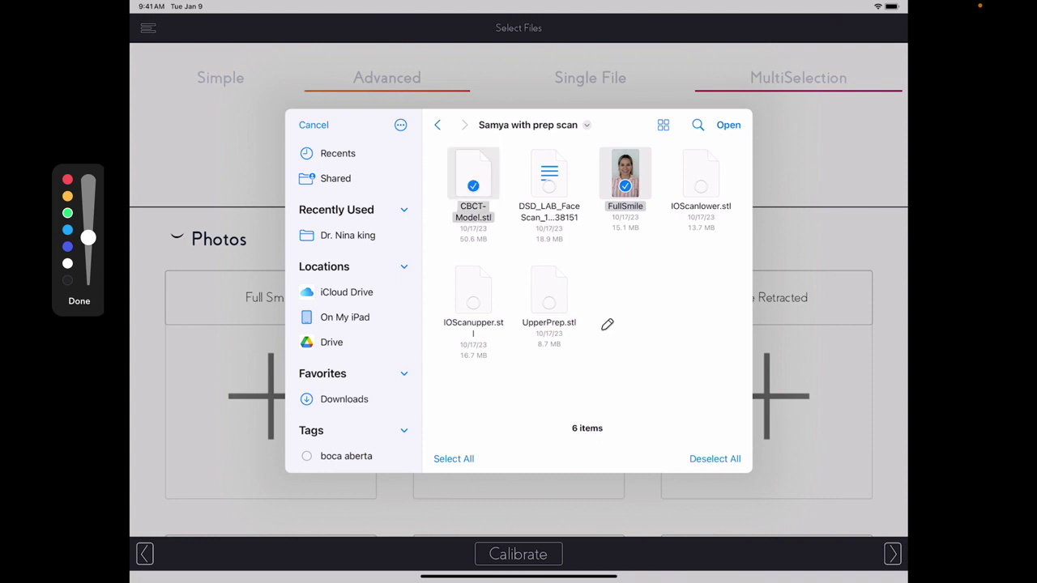
left_click(549, 289)
left_click(473, 290)
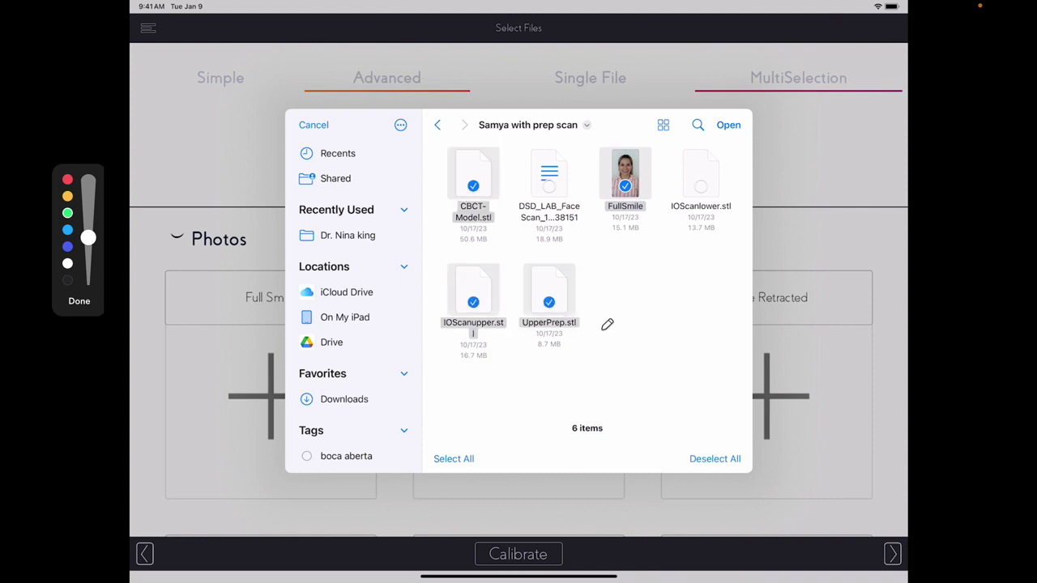
left_click(701, 173)
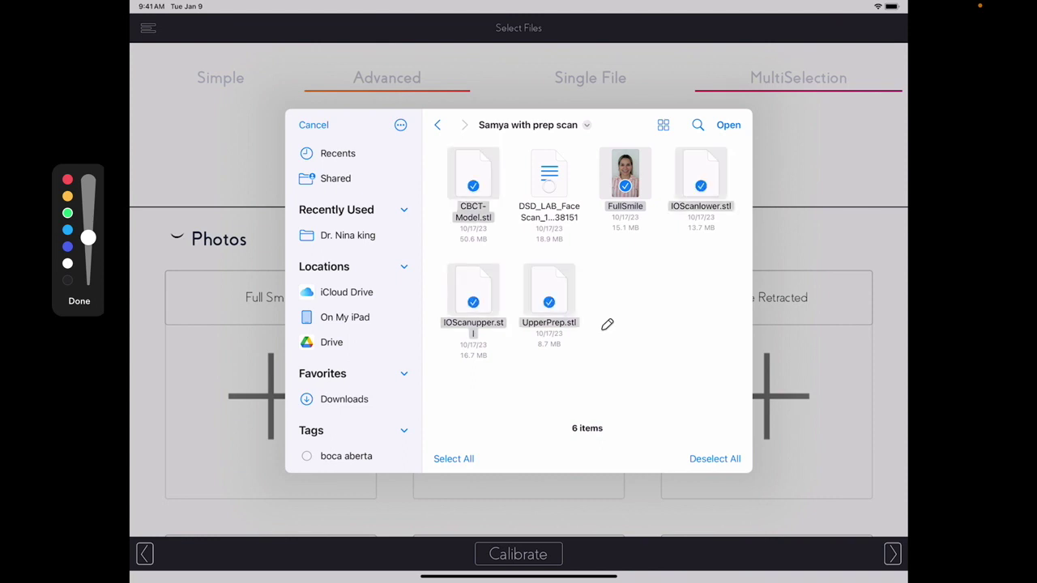
mouse_move(703, 139)
left_mouse_down()
mouse_move(756, 115)
mouse_move(700, 110)
left_mouse_up()
left_click(729, 124)
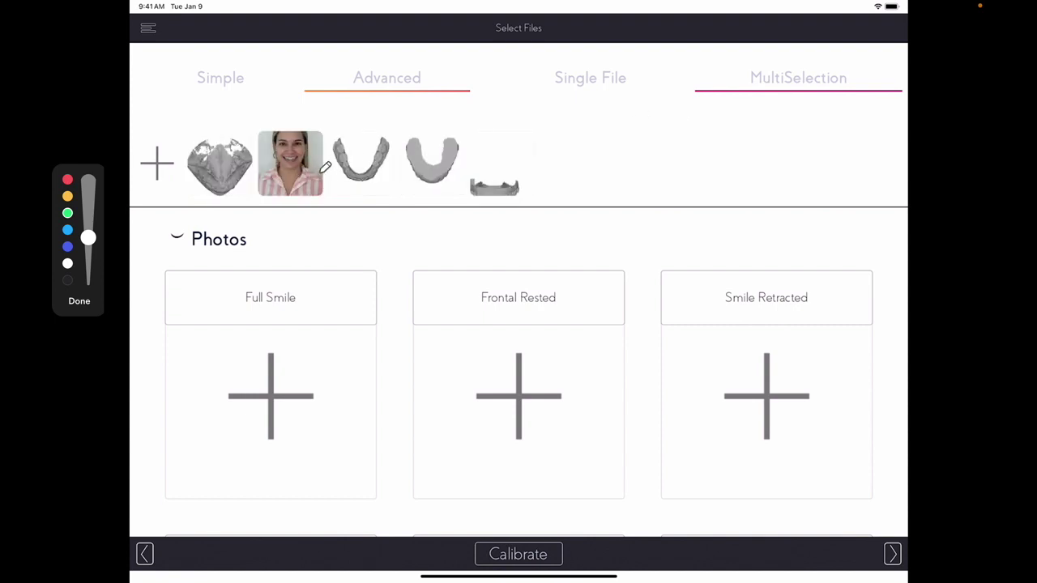
Assign the portrait photo to Full Smile and the lower arch scan to IOScan mandible.
mouse_move(297, 173)
left_mouse_down()
mouse_move(334, 278)
mouse_move(279, 313)
mouse_move(275, 302)
left_mouse_up()
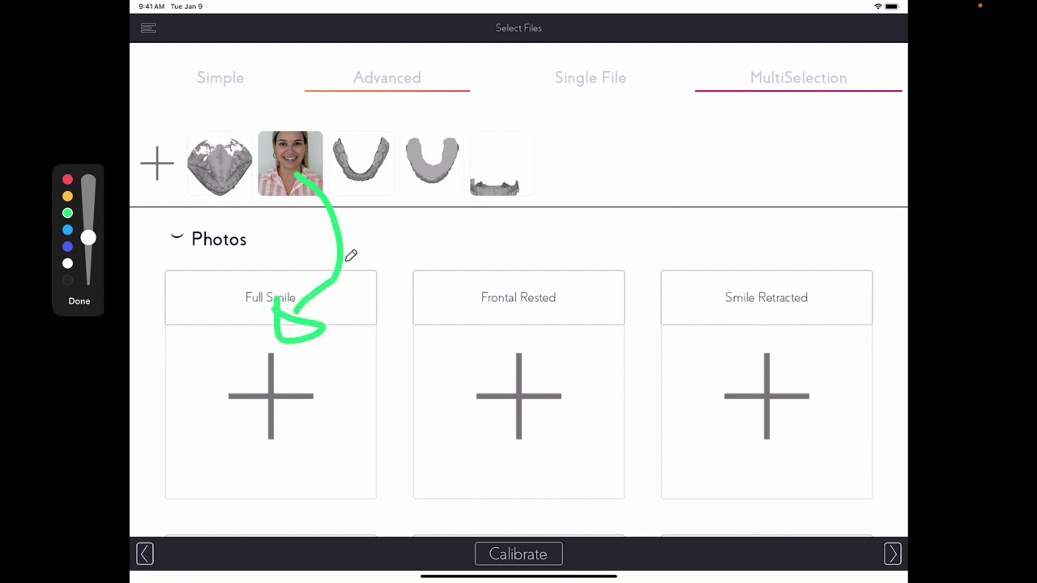
mouse_move(290, 163)
left_mouse_down()
mouse_move(352, 215)
mouse_move(299, 375)
mouse_move(283, 382)
left_mouse_up()
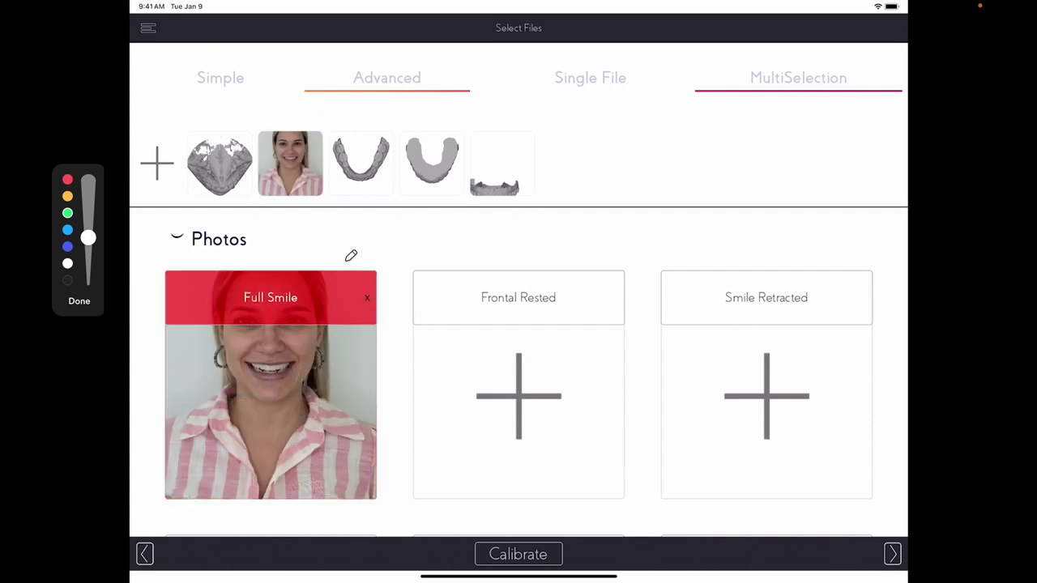
scroll(350, 255, "down", 8)
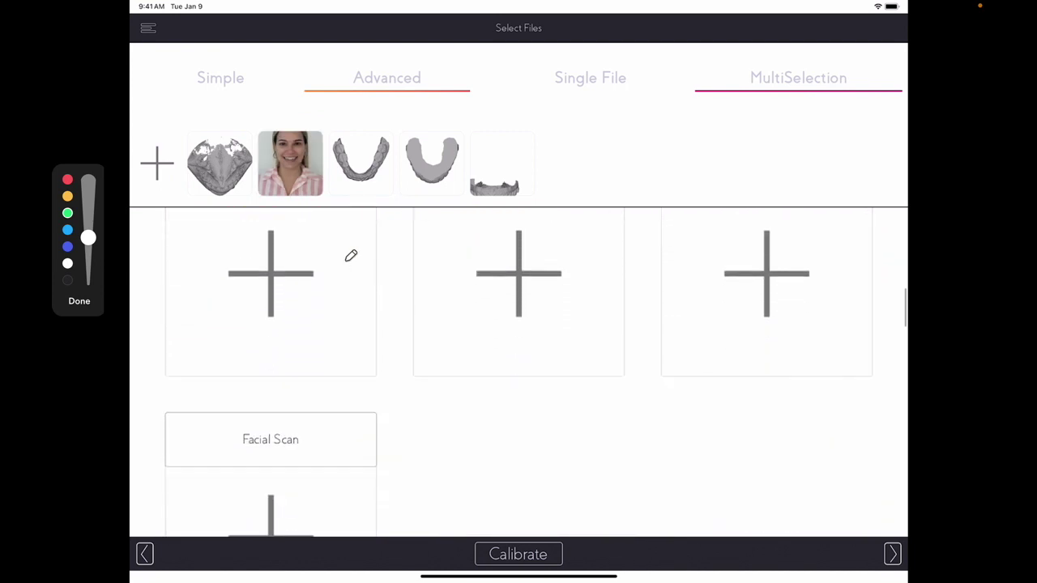
scroll(351, 255, "down", 5)
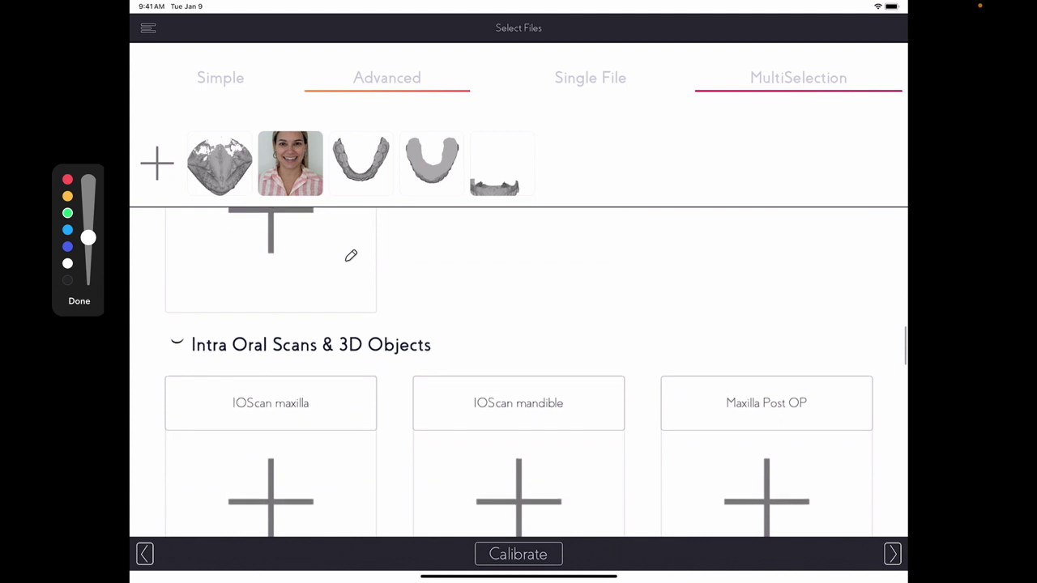
scroll(351, 255, "down", 3)
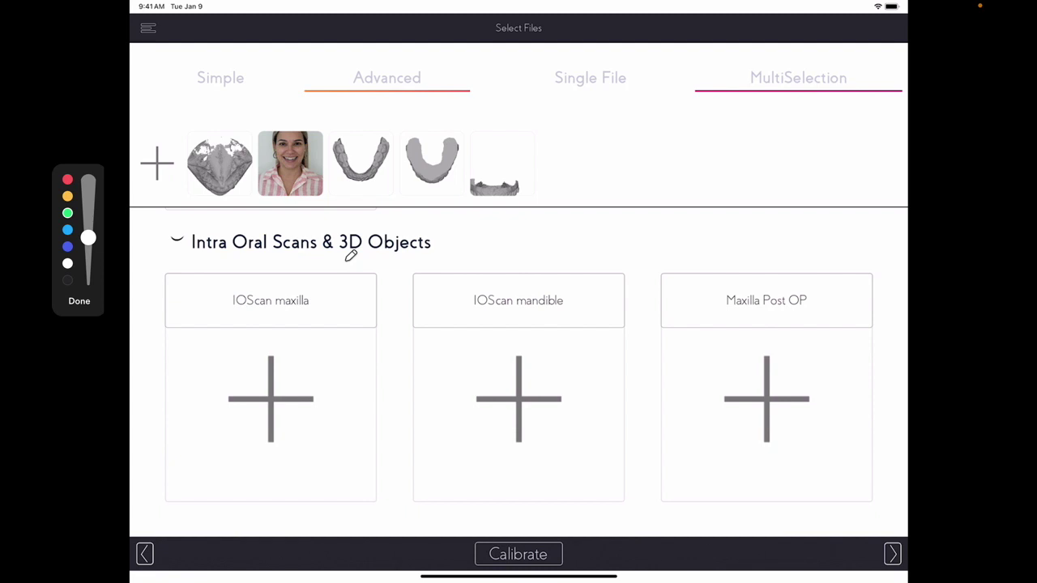
left_click_drag(361, 162, 514, 384)
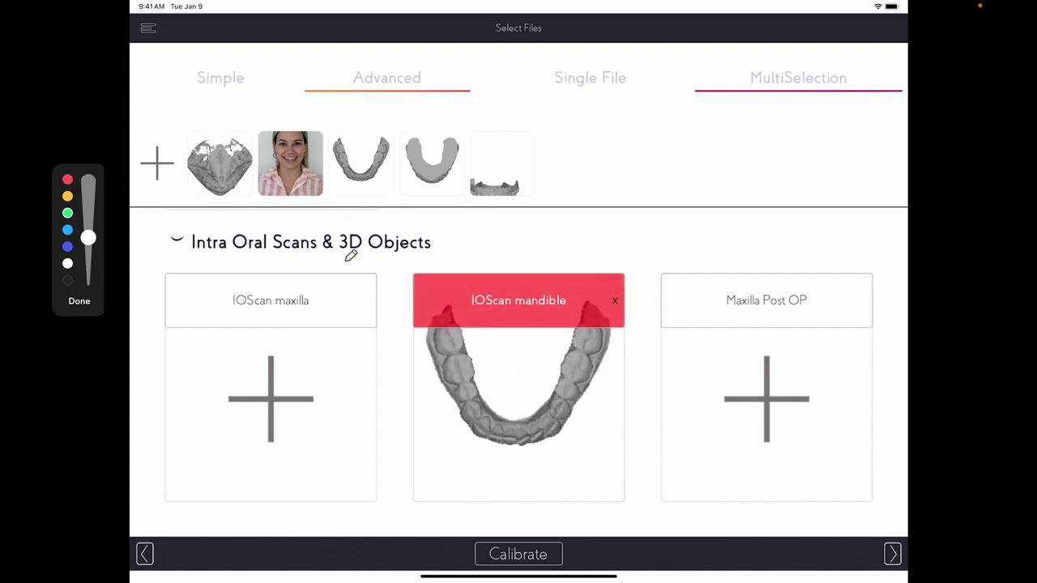
Assign the last imported model to Maxilla Post OP, answer Yes to the lower jaw question, and assign the flat-based upper scan to IOScan maxilla.
left_click_drag(494, 166, 755, 370)
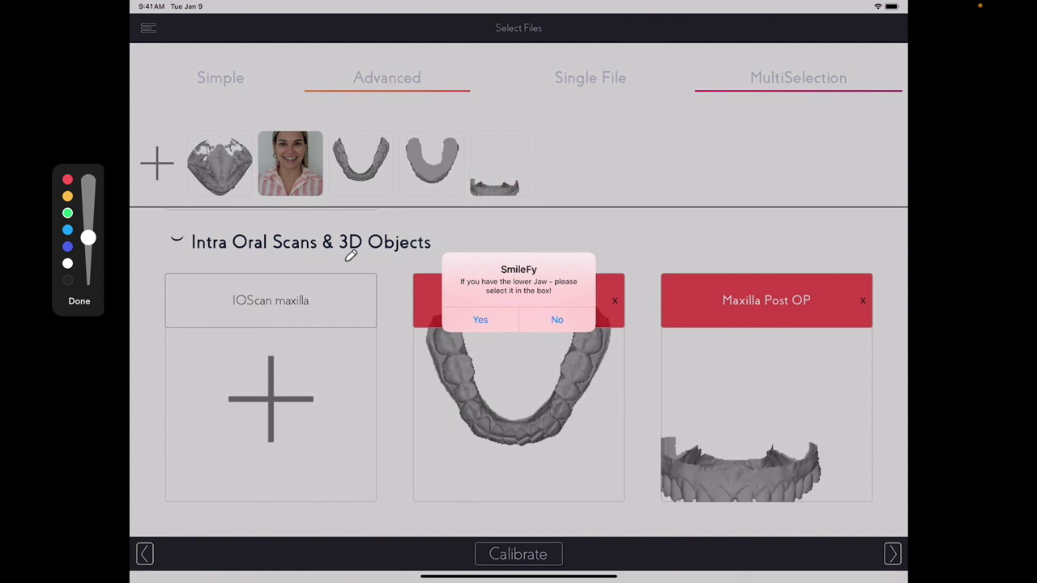
left_click(481, 319)
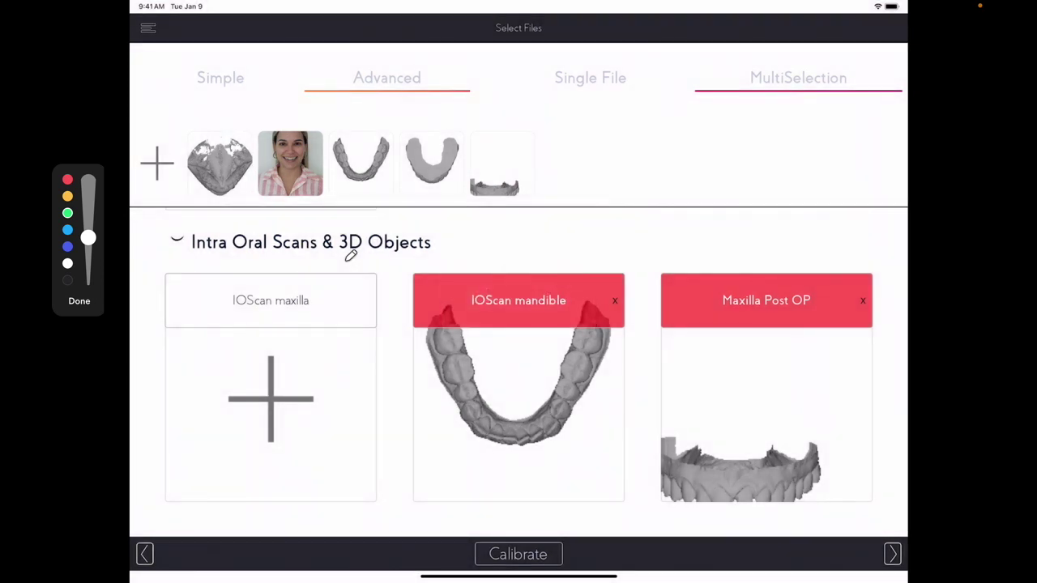
left_click_drag(431, 162, 257, 389)
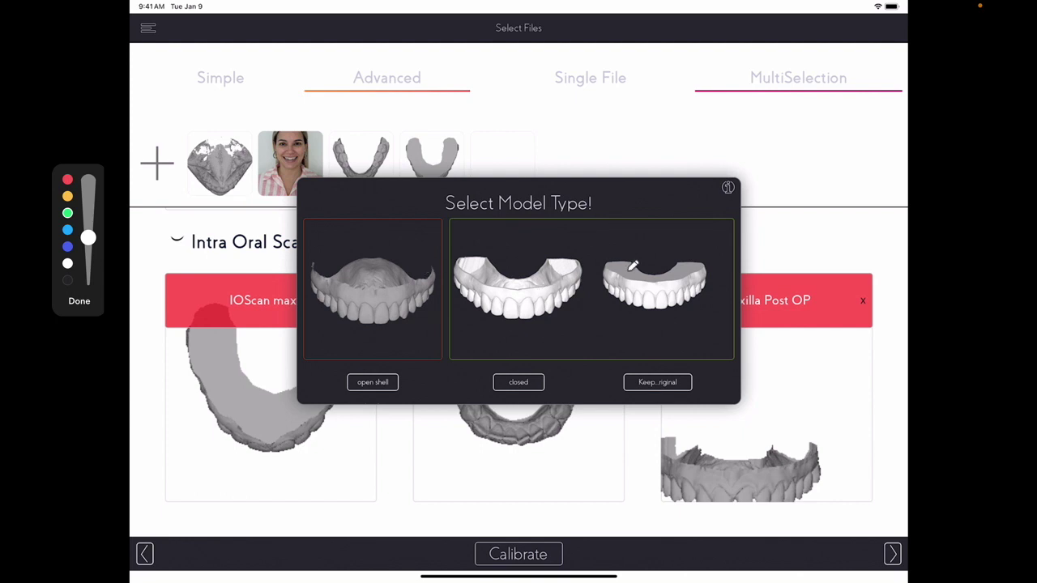
Choose the model type for the maxilla scan and complete the model optimization.
mouse_move(701, 247)
left_mouse_down()
mouse_move(571, 241)
mouse_move(466, 296)
mouse_move(698, 293)
mouse_move(640, 239)
mouse_move(607, 241)
left_mouse_up()
left_click(574, 264)
mouse_move(574, 268)
left_mouse_down()
mouse_move(565, 280)
mouse_move(688, 270)
mouse_move(637, 270)
mouse_move(664, 272)
left_mouse_up()
mouse_move(416, 257)
left_mouse_down()
mouse_move(332, 253)
mouse_move(387, 345)
mouse_move(424, 247)
left_mouse_up()
mouse_move(327, 337)
left_mouse_down()
mouse_move(399, 339)
mouse_move(408, 358)
mouse_move(378, 396)
mouse_move(326, 360)
left_mouse_up()
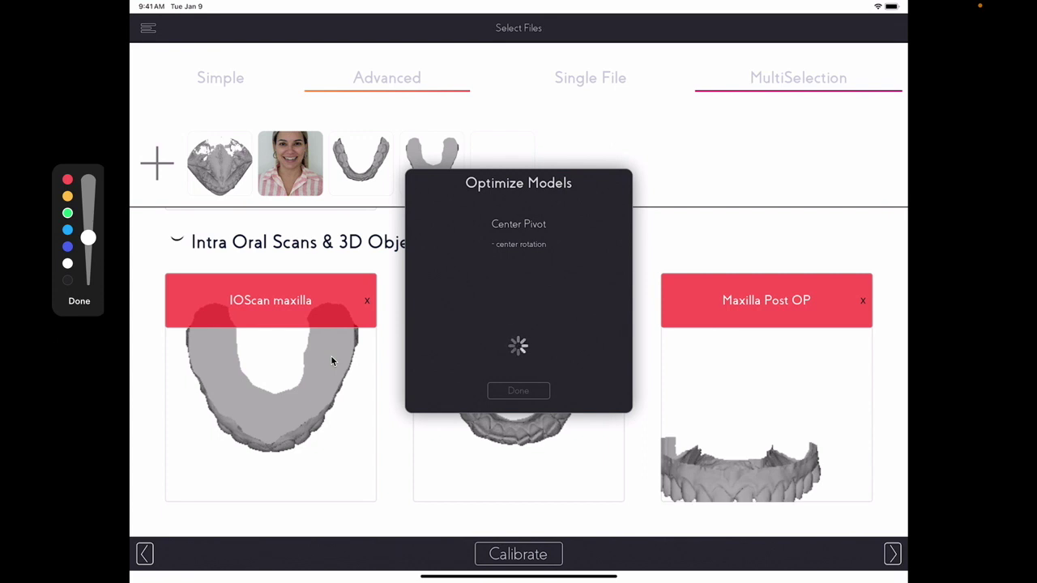
left_click(79, 300)
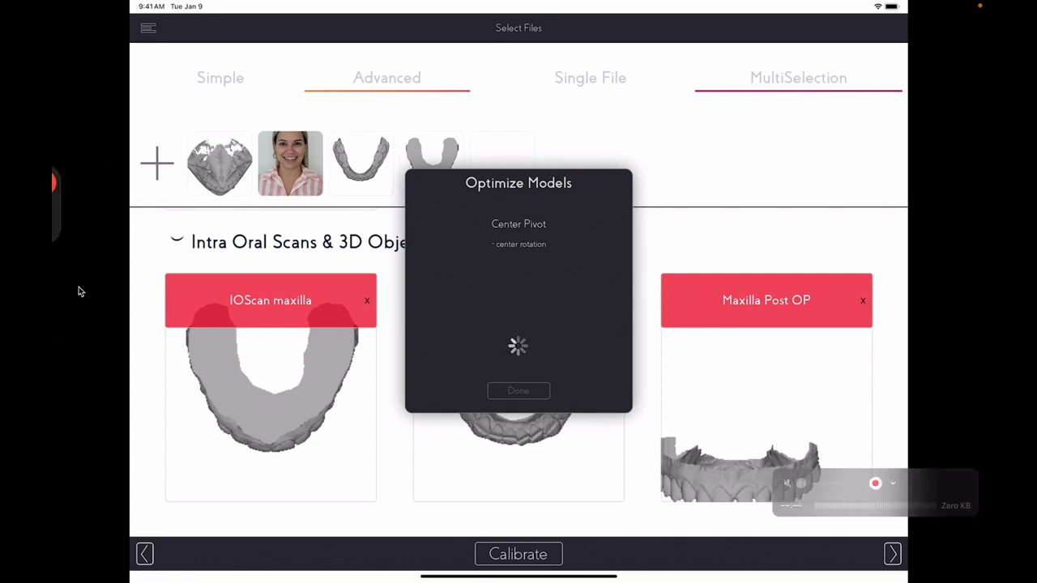
mouse_move(71, 235)
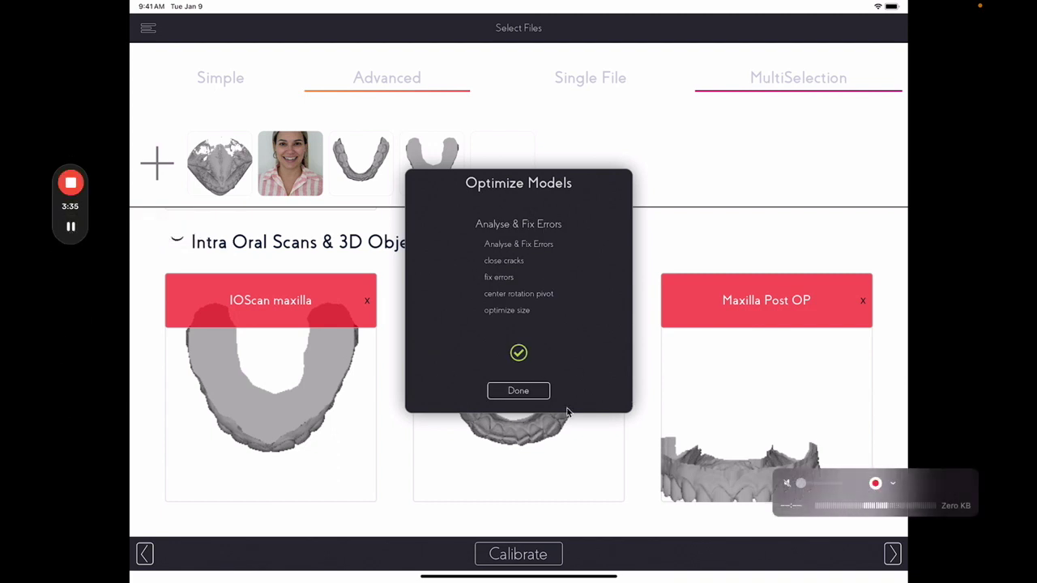
left_click(493, 379)
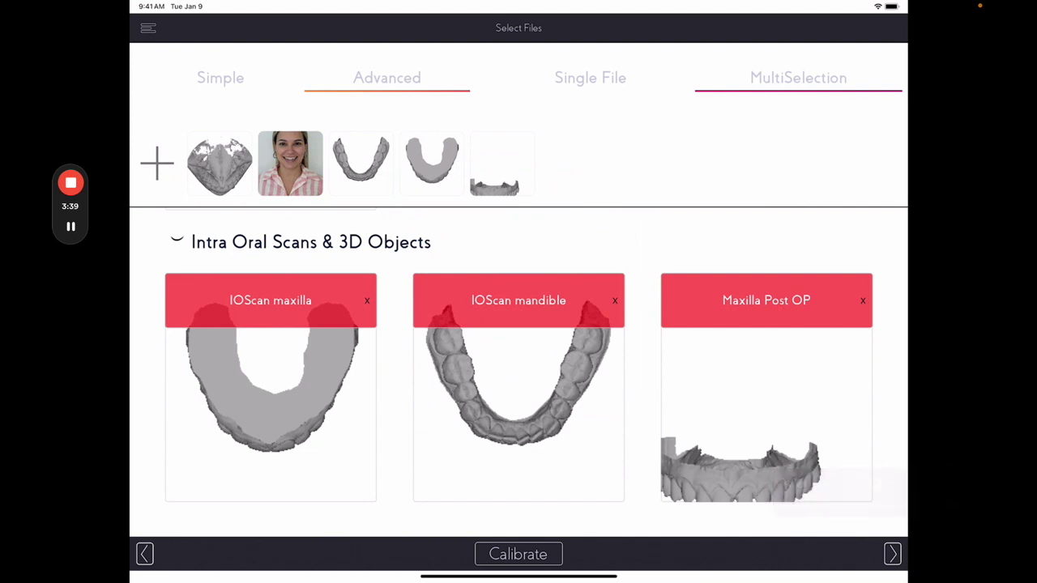
Examine the remaining file slots, including Mandible Post OP, CBCT - Model, VDO registrations, PIC dental and Diagnostics.
scroll(494, 376, "down", 5)
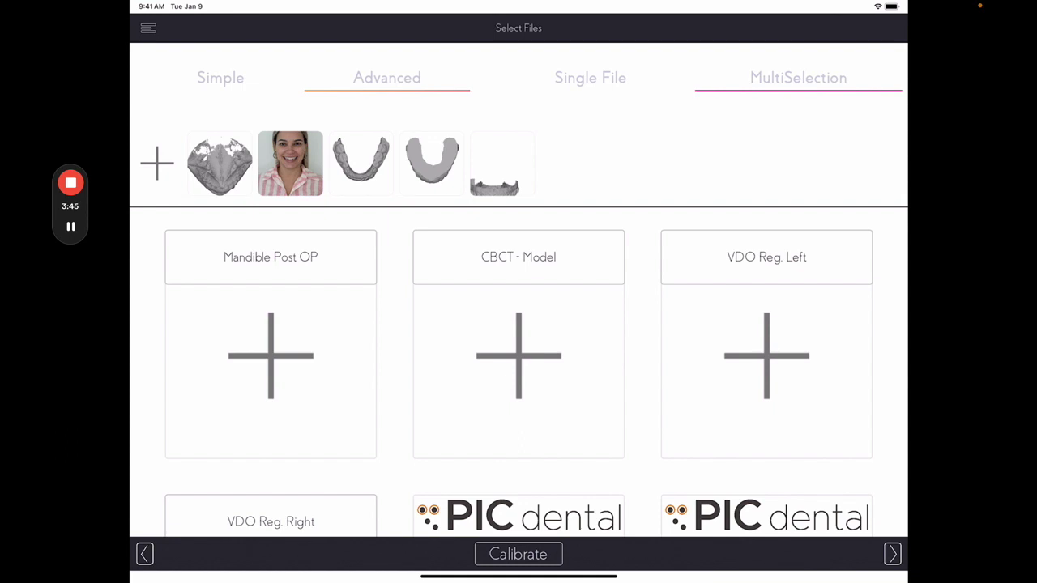
scroll(518, 373, "down", 5)
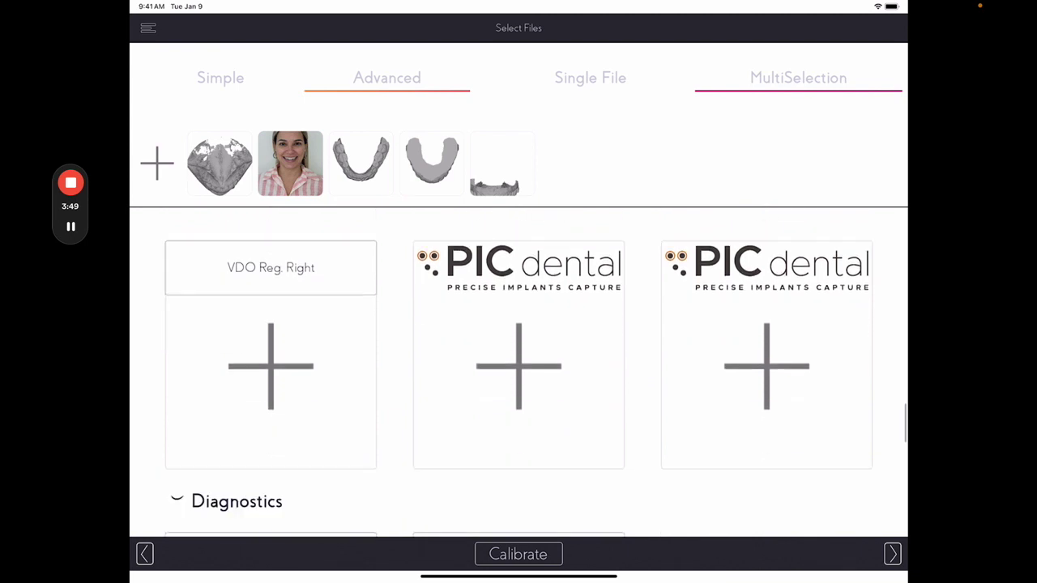
scroll(518, 373, "up", 5)
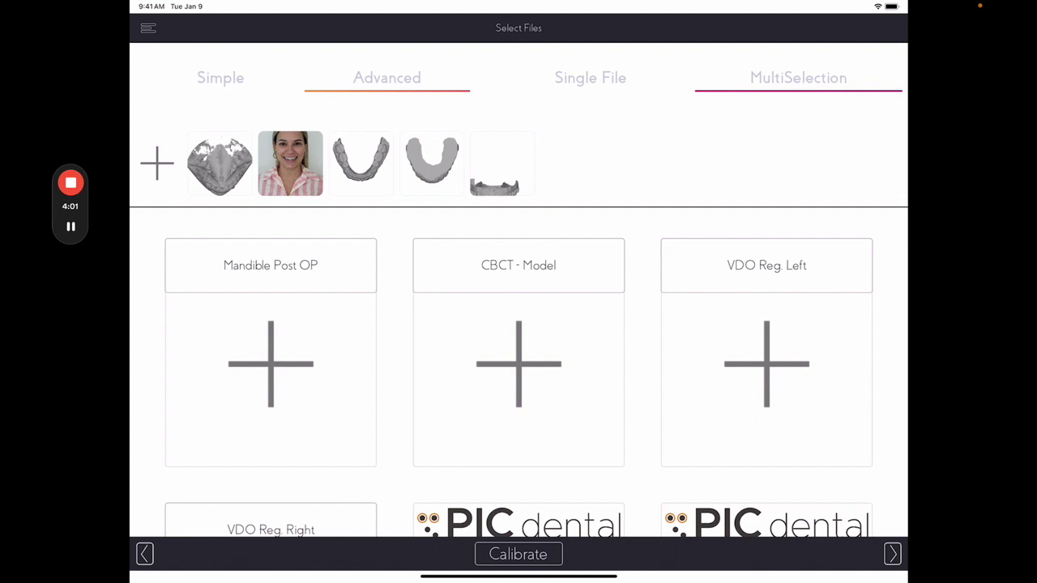
scroll(519, 373, "down", 10)
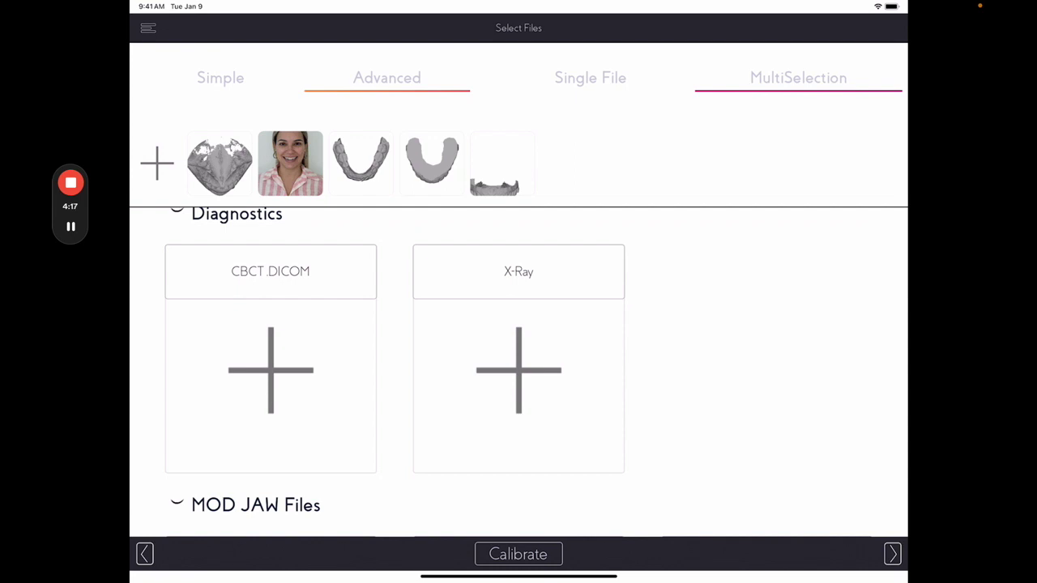
scroll(518, 365, "up", 10)
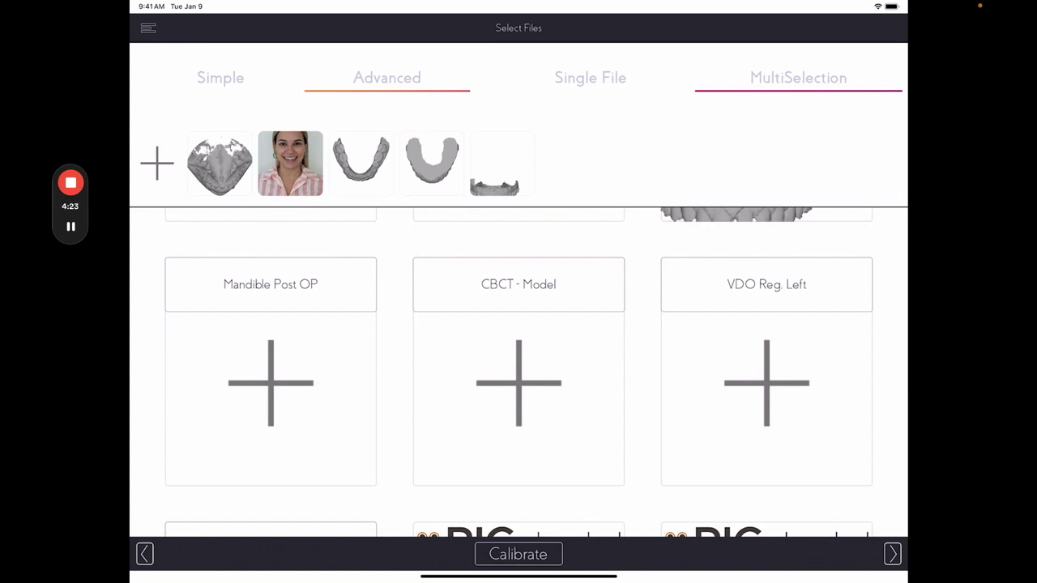
Assign the imported CBCT scan to the CBCT - Model slot and inspect it in the STL Viewer before closing it.
left_click_drag(220, 162, 499, 371)
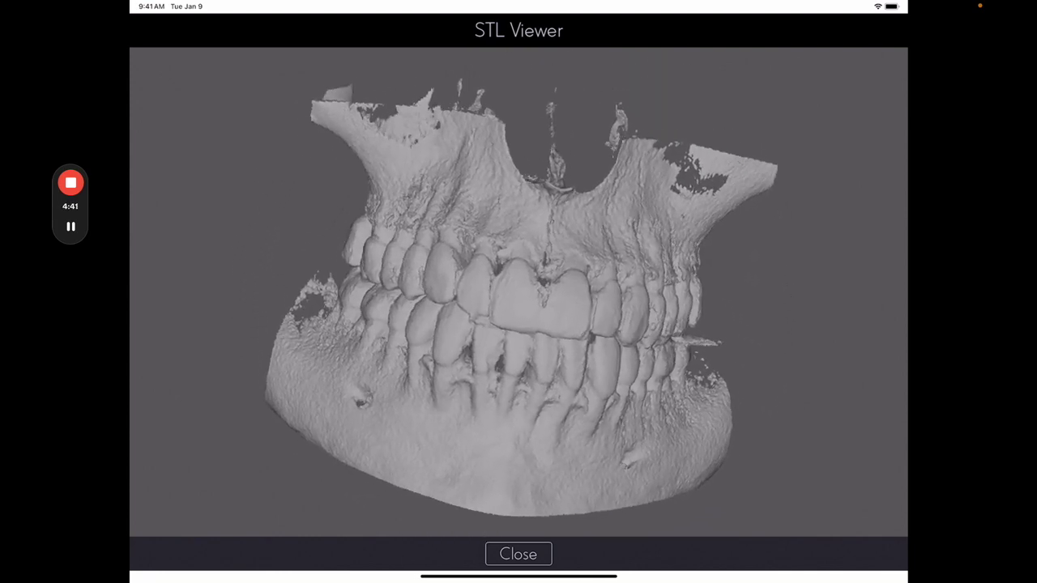
left_click_drag(518, 324, 559, 324)
scroll(518, 292, "down", 5)
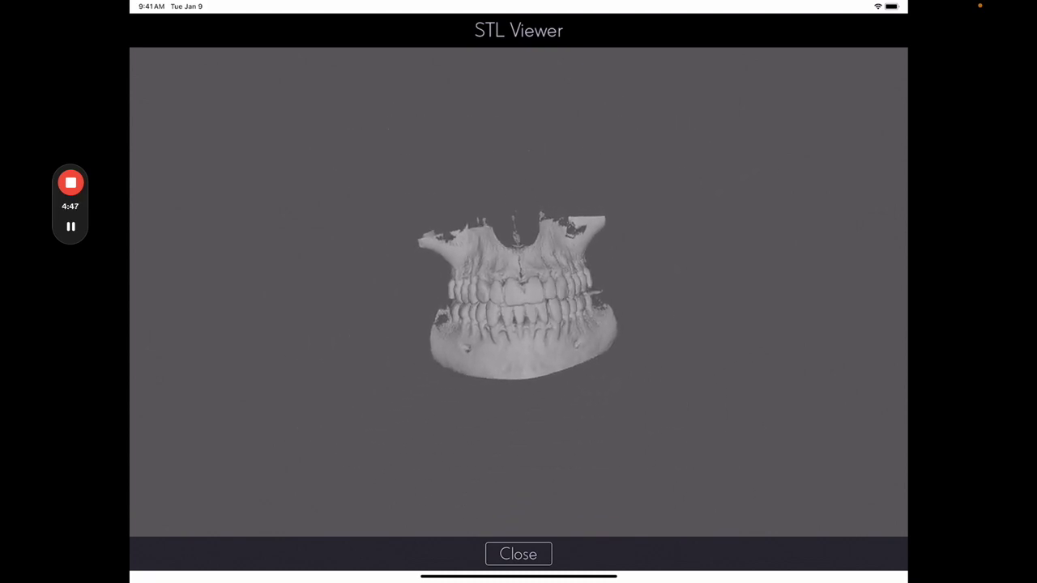
left_click(519, 554)
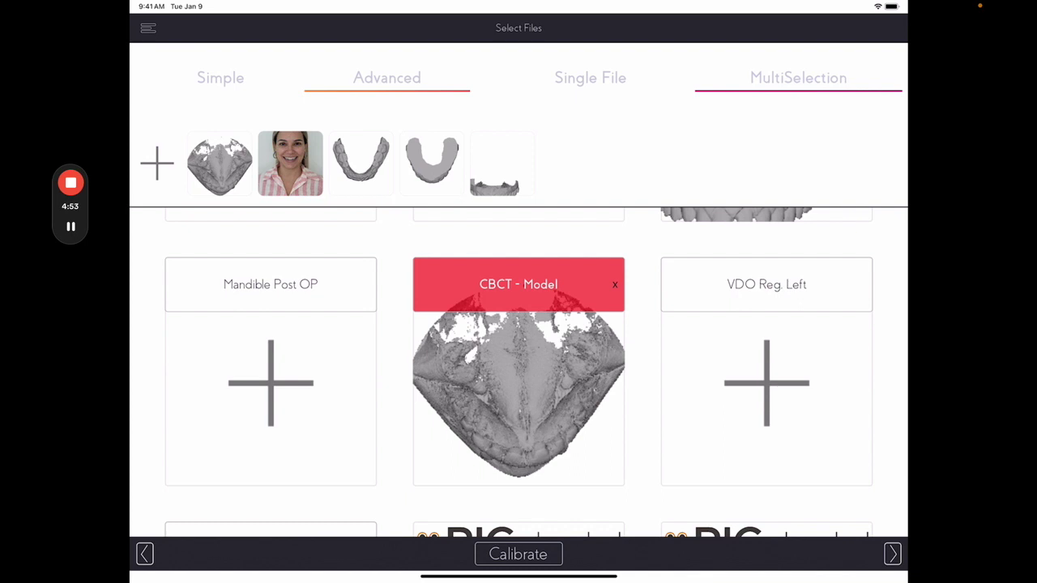
Start the calibration of the assigned patient files.
left_click(518, 554)
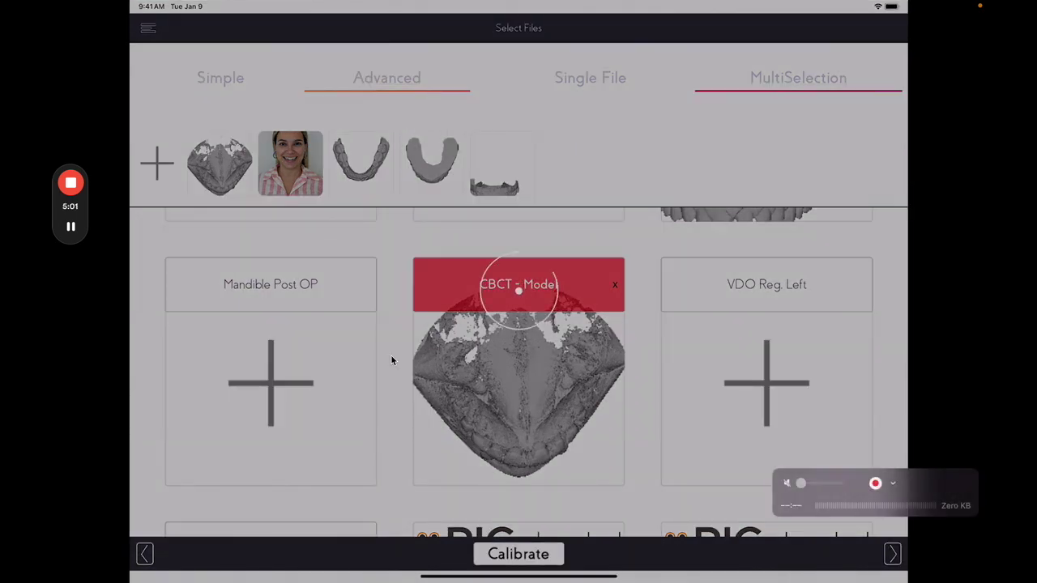
mouse_move(70, 229)
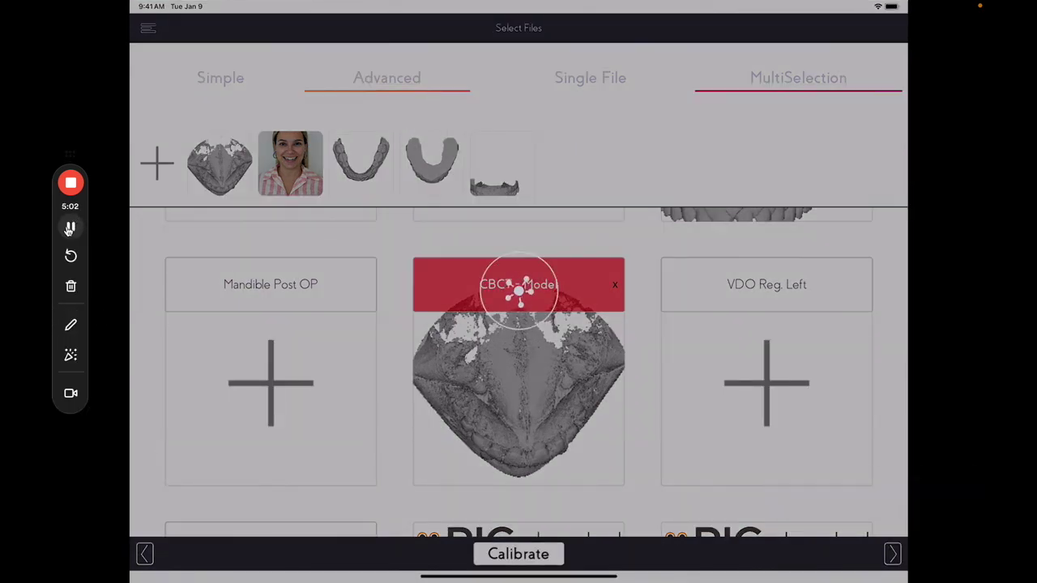
left_click(68, 328)
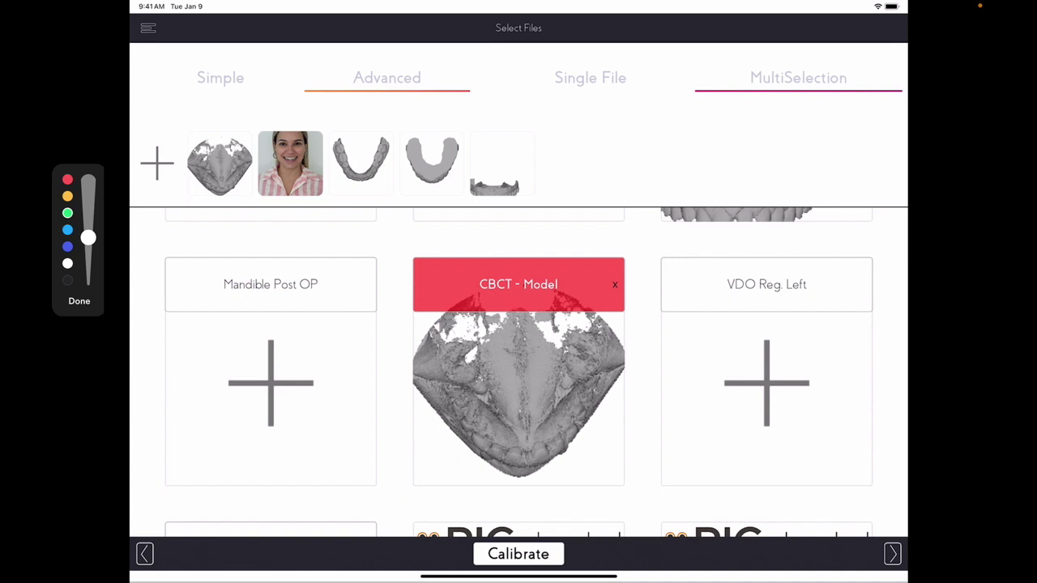
left_click(518, 554)
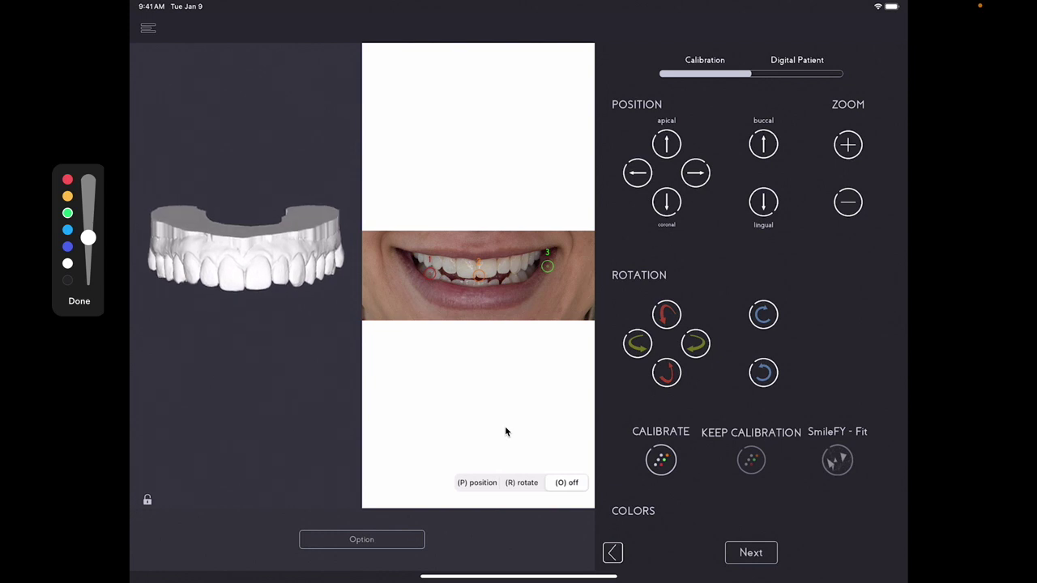
Place three matching reference points on the upper arch scan and the smile photo, and calibrate the scan to the photo.
mouse_move(172, 474)
left_mouse_down()
mouse_move(162, 514)
mouse_move(134, 467)
left_mouse_up()
left_click(248, 286)
mouse_move(430, 273)
left_mouse_down()
mouse_move(433, 253)
mouse_move(424, 276)
mouse_move(479, 275)
left_mouse_up()
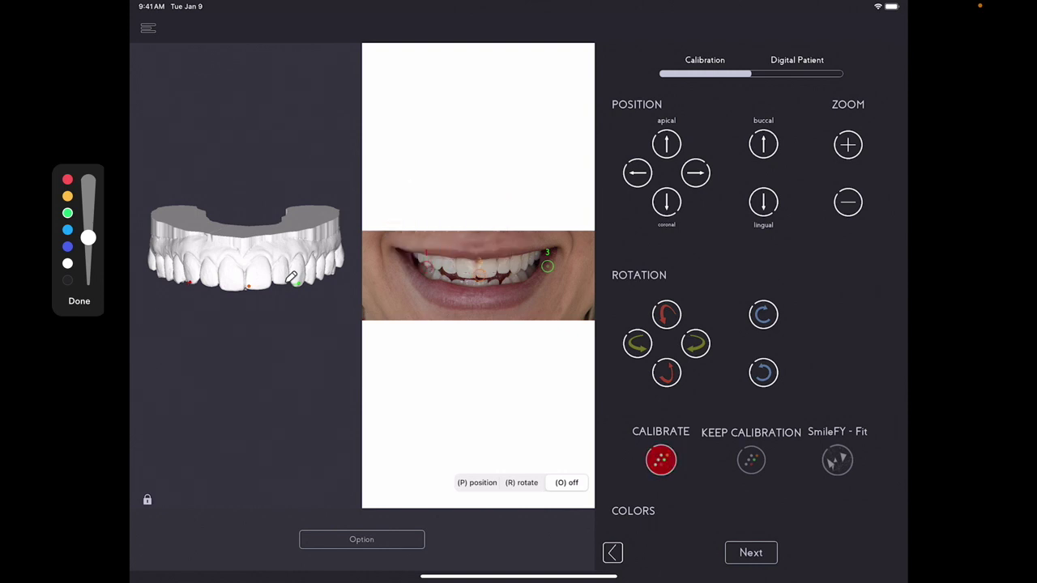
left_click_drag(548, 266, 513, 275)
mouse_move(693, 416)
left_mouse_down()
mouse_move(587, 456)
mouse_move(597, 399)
left_mouse_up()
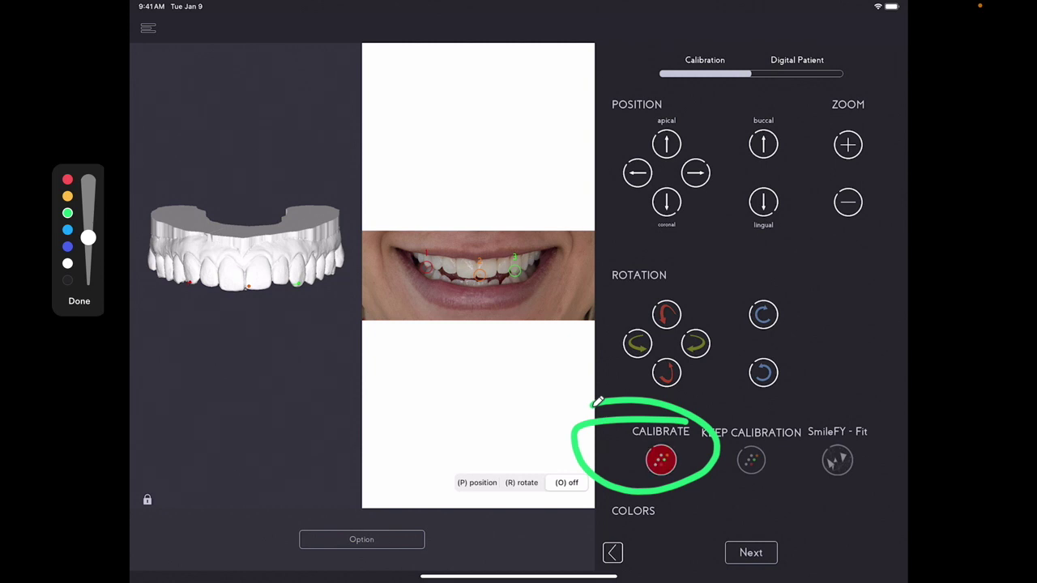
left_click(661, 460)
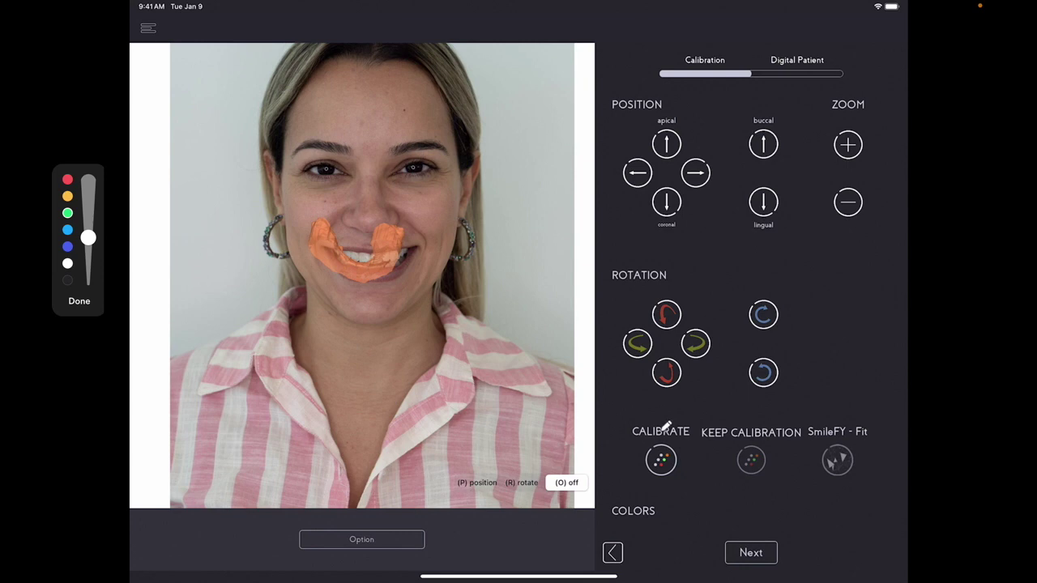
Refine the position of the third reference point on the smile photo and run the calibration again.
mouse_move(682, 421)
left_mouse_down()
mouse_move(591, 444)
mouse_move(583, 397)
left_mouse_up()
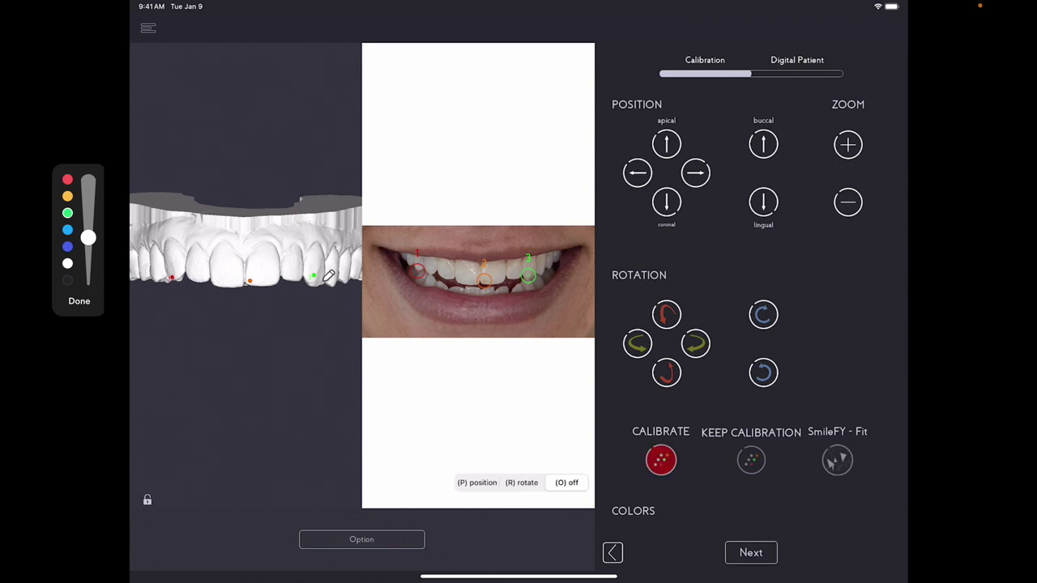
left_click_drag(529, 276, 528, 270)
left_click(661, 460)
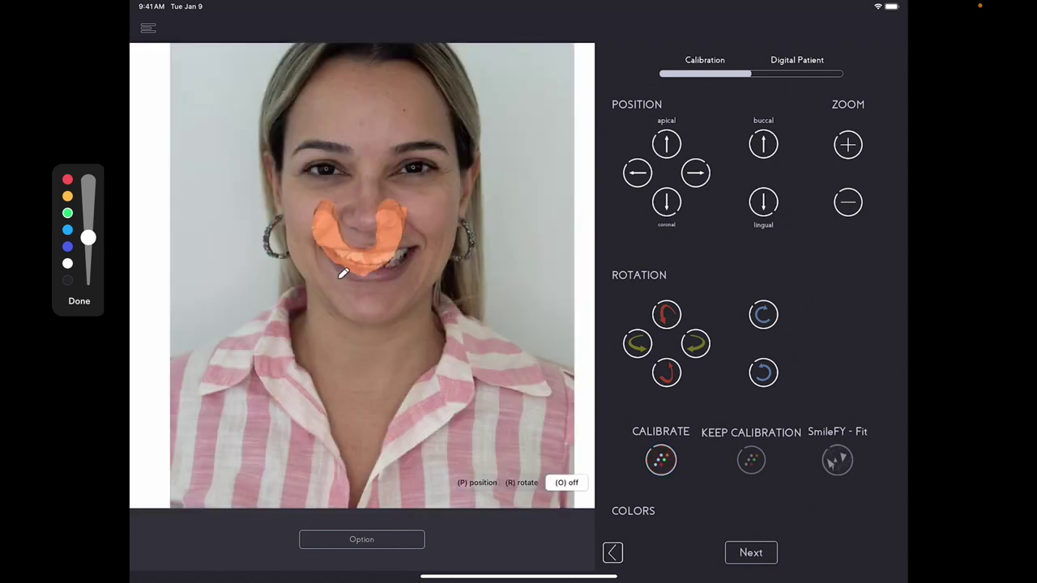
Tilt the upper arch scan over the face photo with the rotate gizmo until its teeth face the front.
left_click(666, 372)
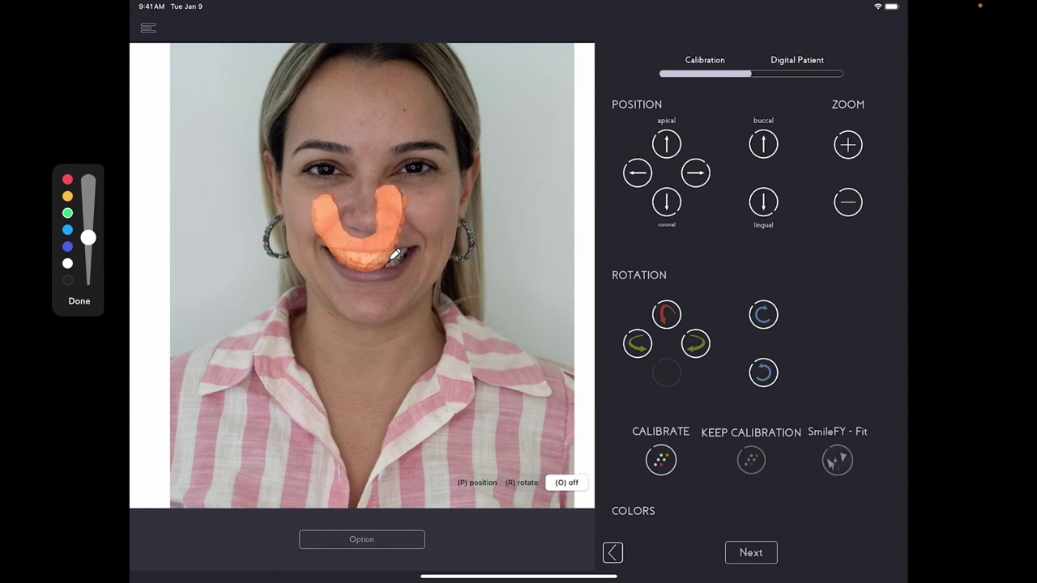
mouse_move(535, 457)
left_mouse_down()
mouse_move(429, 452)
mouse_move(622, 510)
mouse_move(421, 450)
left_mouse_up()
key("r")
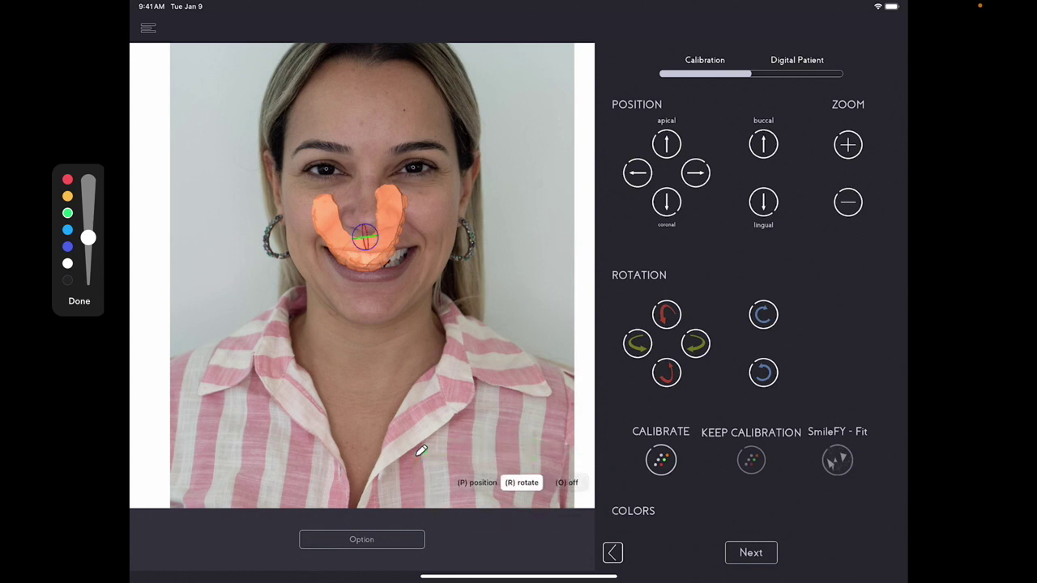
key("o")
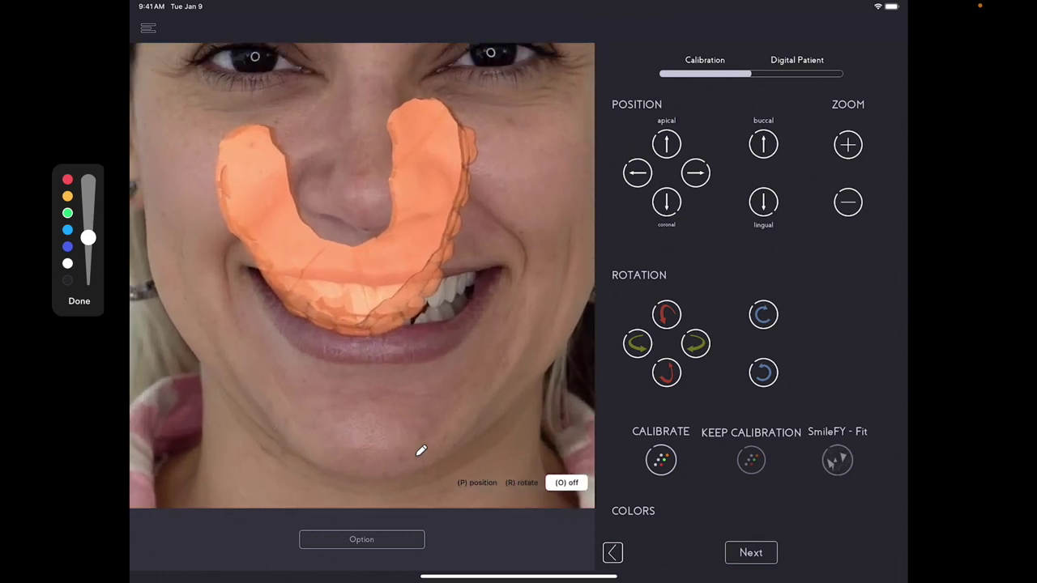
key("r")
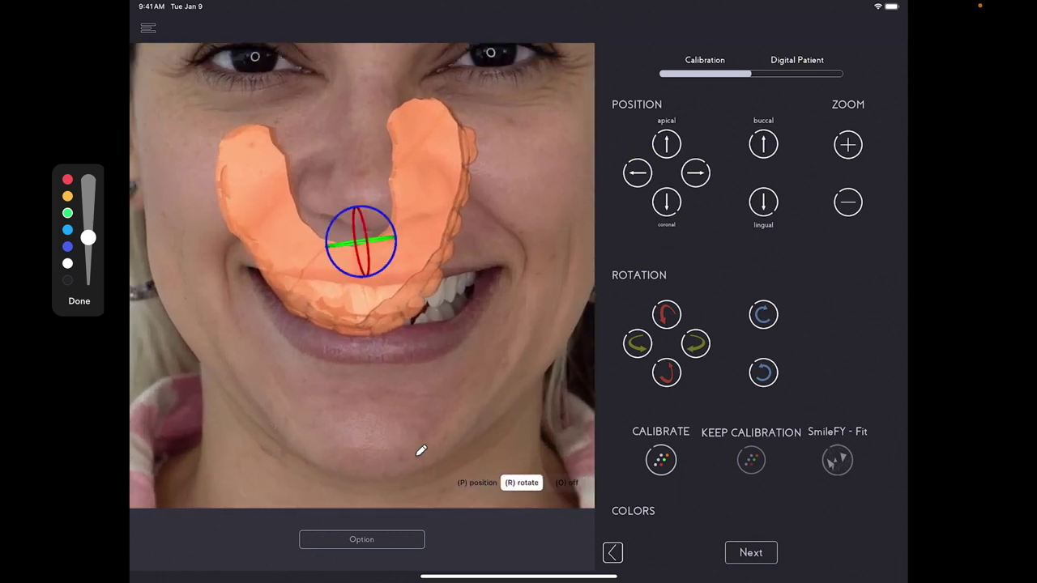
left_click_drag(364, 257, 362, 232)
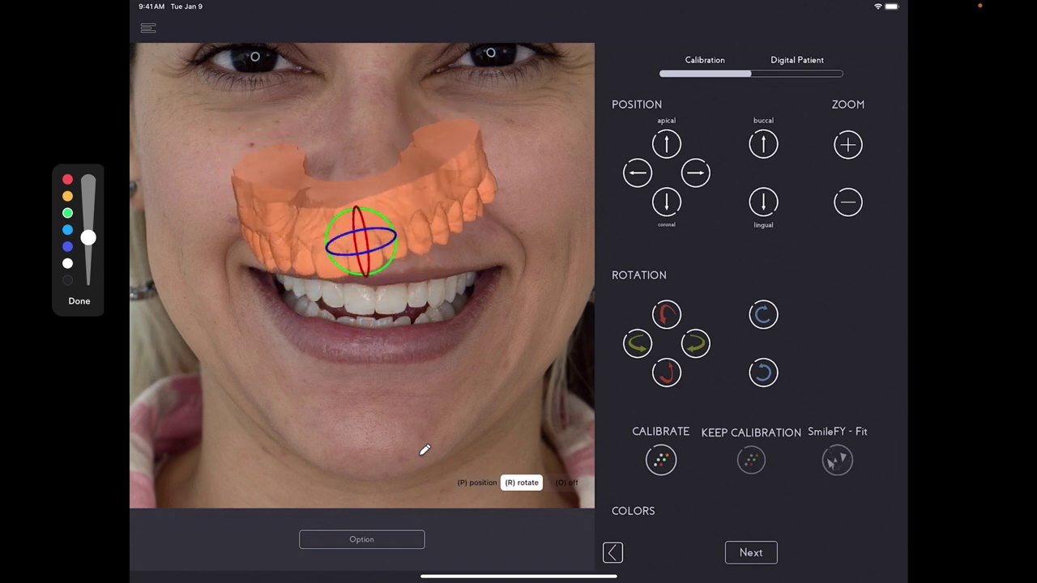
key("Up")
key("Up")
key("Up")
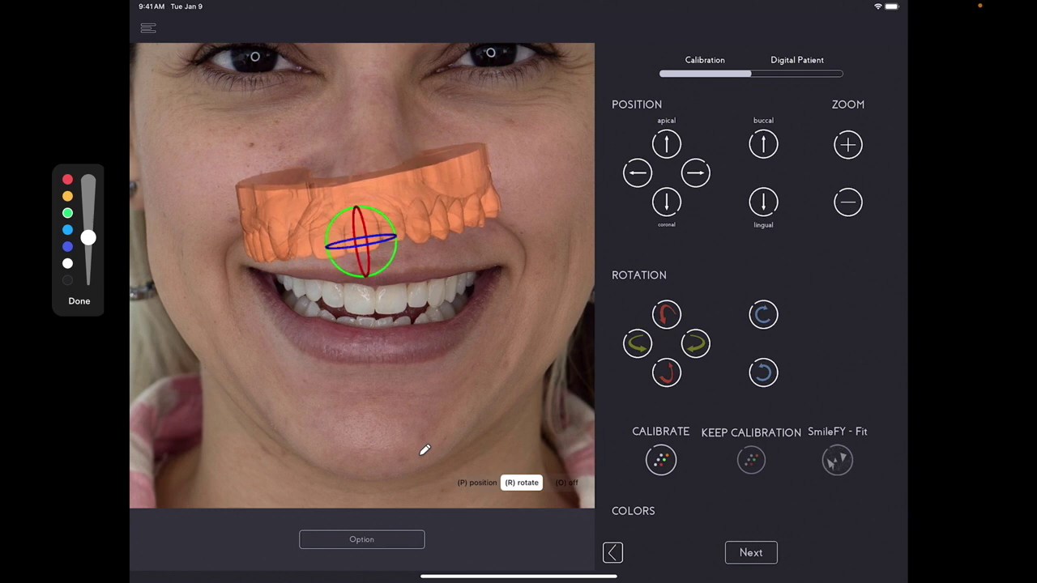
Level the upper arch scan horizontally and turn it slightly about its vertical axis to face straight forward.
left_click_drag(396, 240, 395, 248)
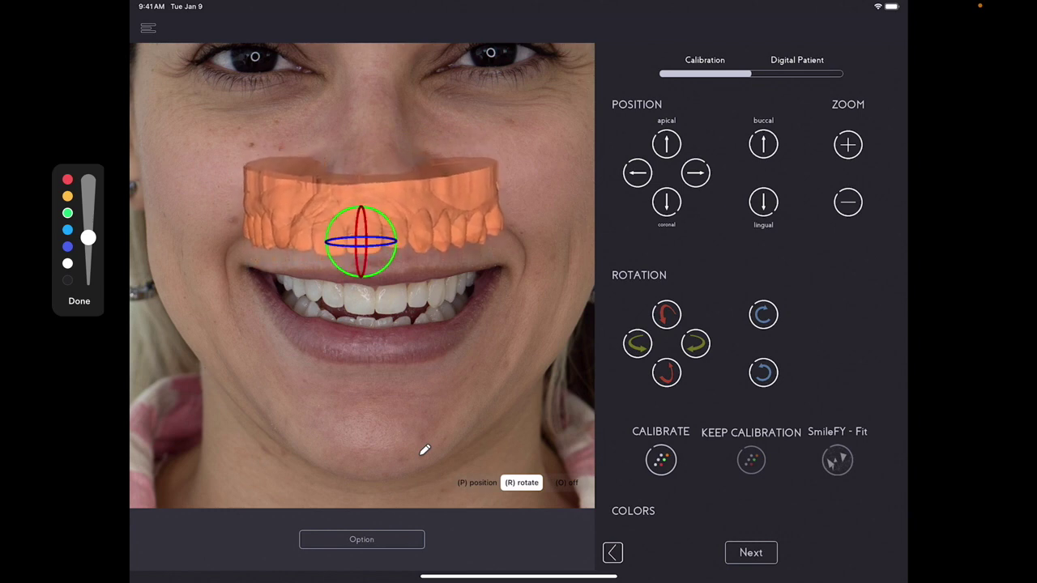
key("Up")
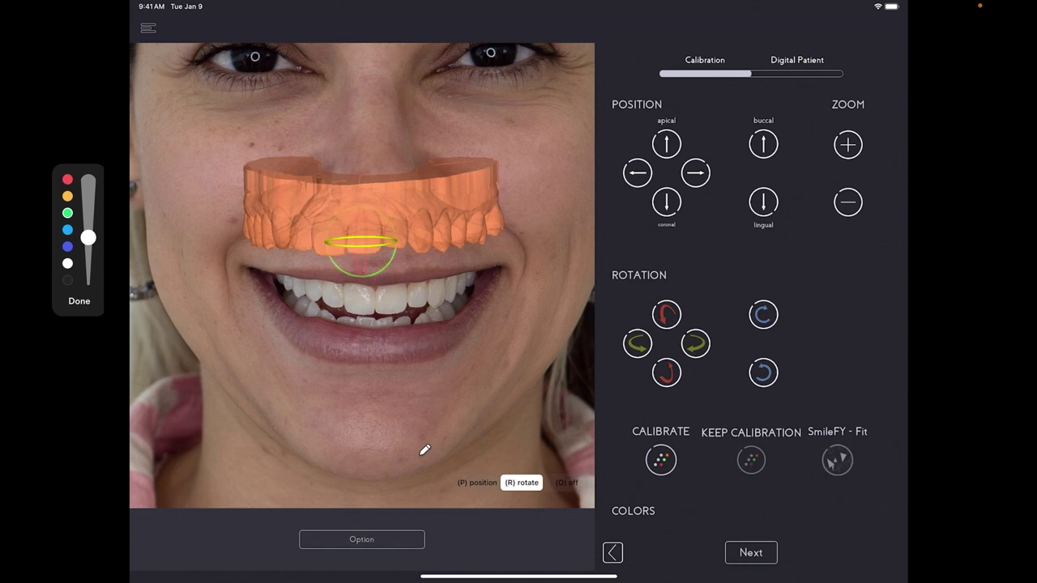
left_click_drag(361, 246, 360, 246)
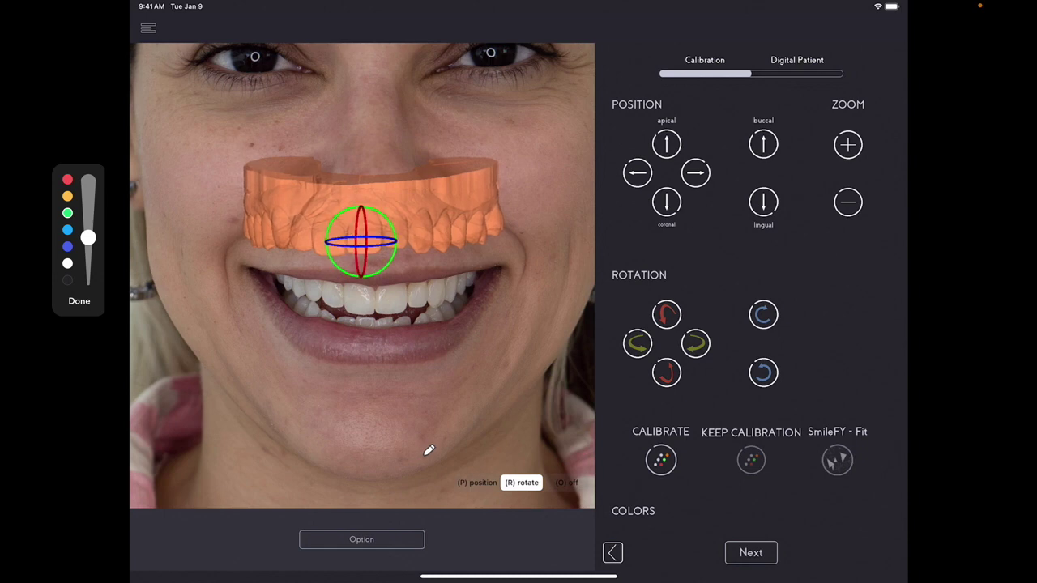
left_click(638, 344)
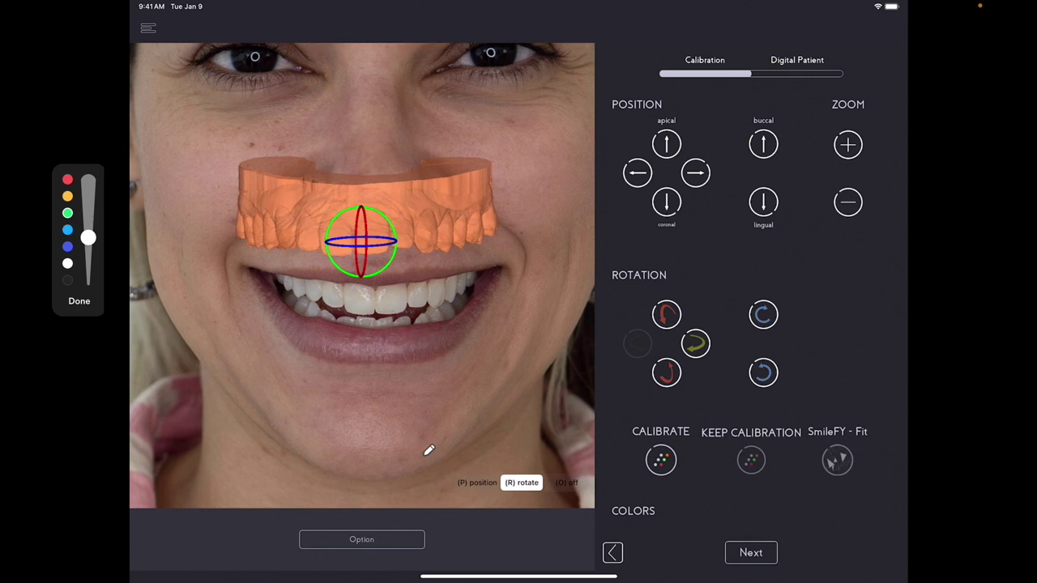
Switch to position mode and move the upper arch scan coronally and sideways over the upper teeth in the photo.
key("p")
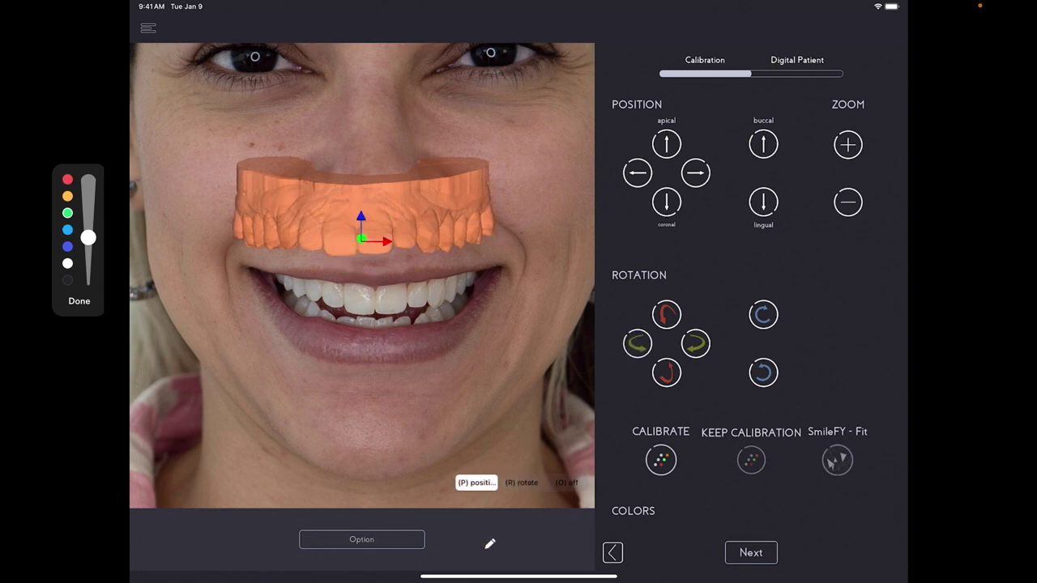
mouse_move(501, 453)
left_mouse_down()
mouse_move(462, 512)
mouse_move(501, 450)
left_mouse_up()
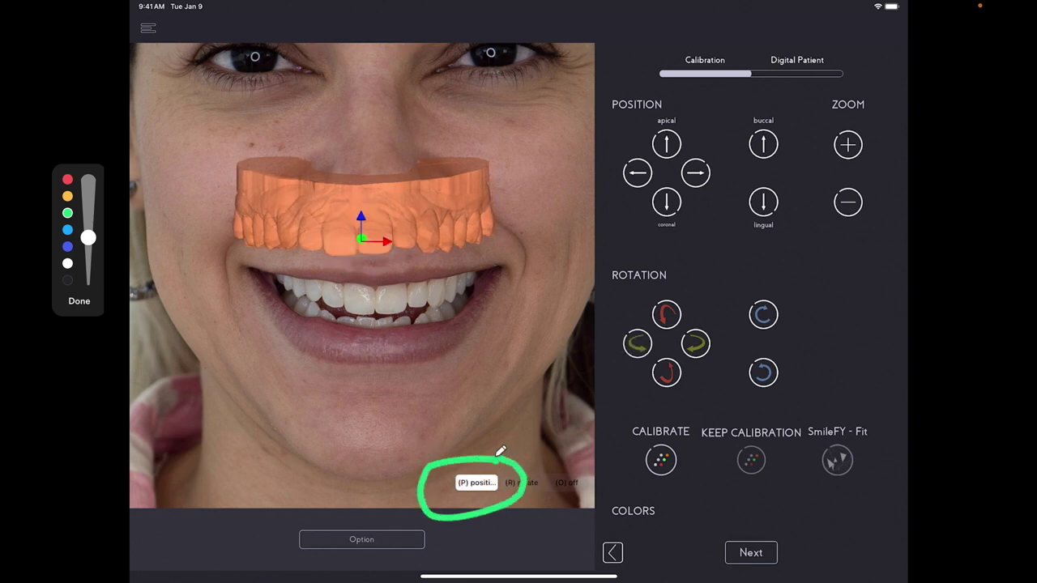
key("Down")
key("Down")
key("Down")
key("Down")
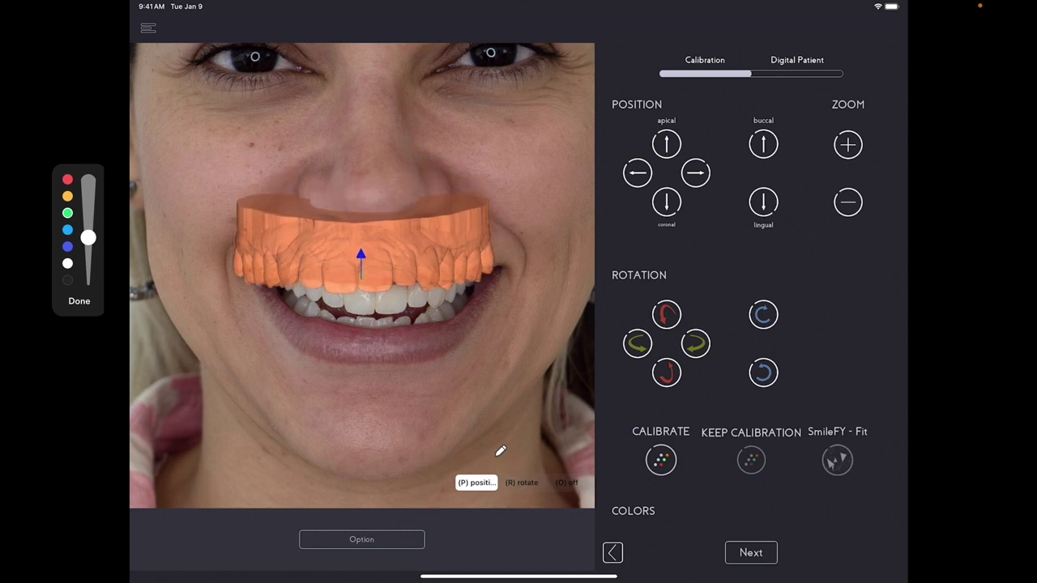
key("Right")
key("Right")
key("Right")
key("Right")
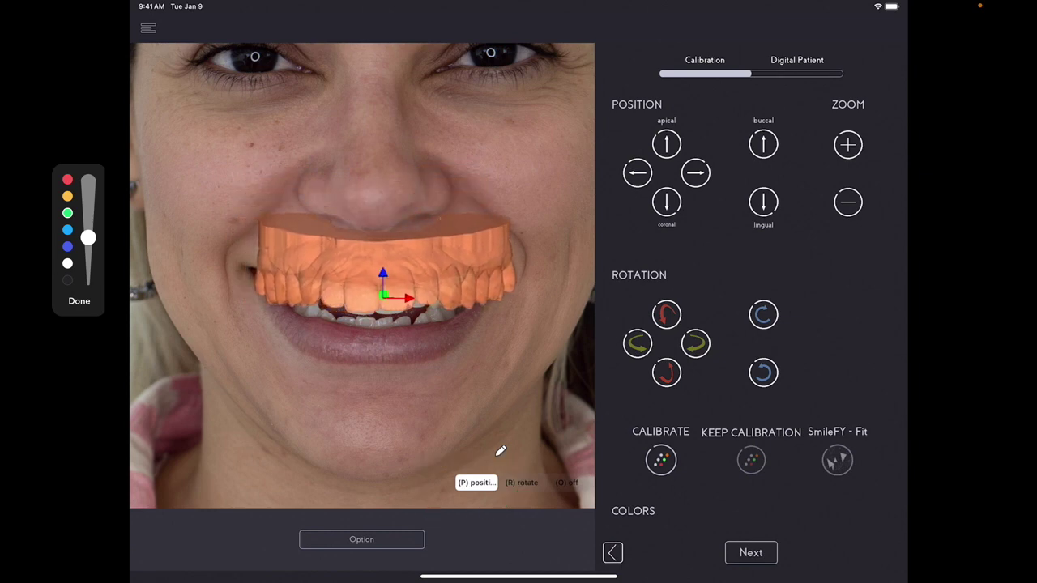
Tilt the upper arch scan to follow the smile curve and shift it slightly in the apical direction.
left_click(666, 314)
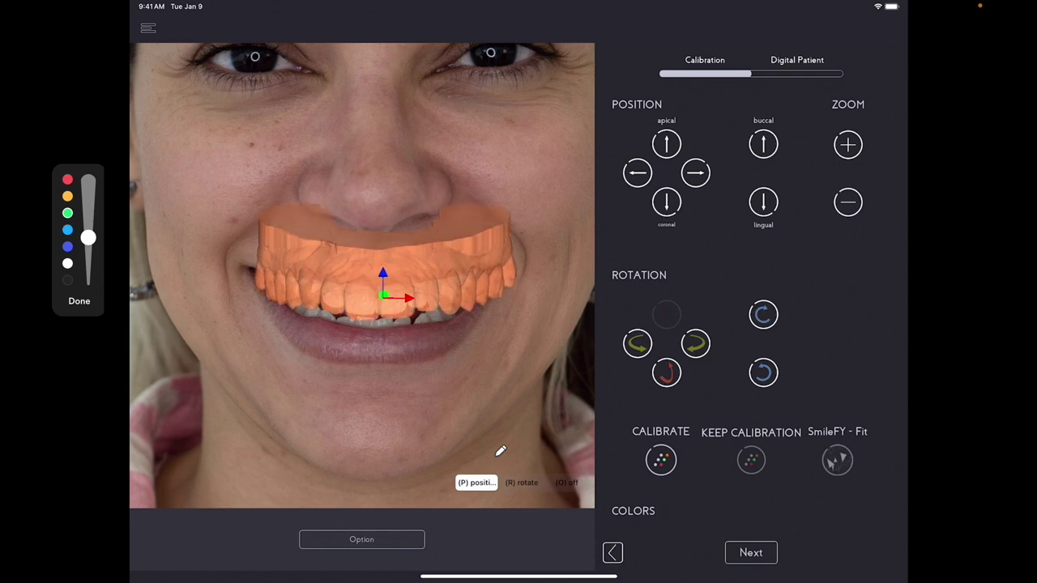
key("shift+Up")
key("shift+Up")
key("shift+Up")
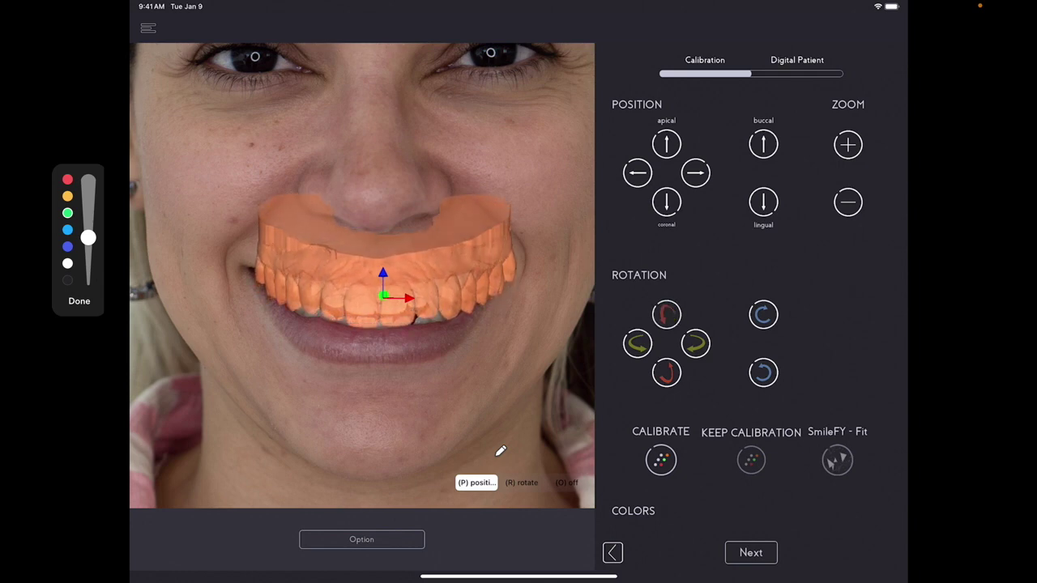
key("Up")
key("Up")
key("Up")
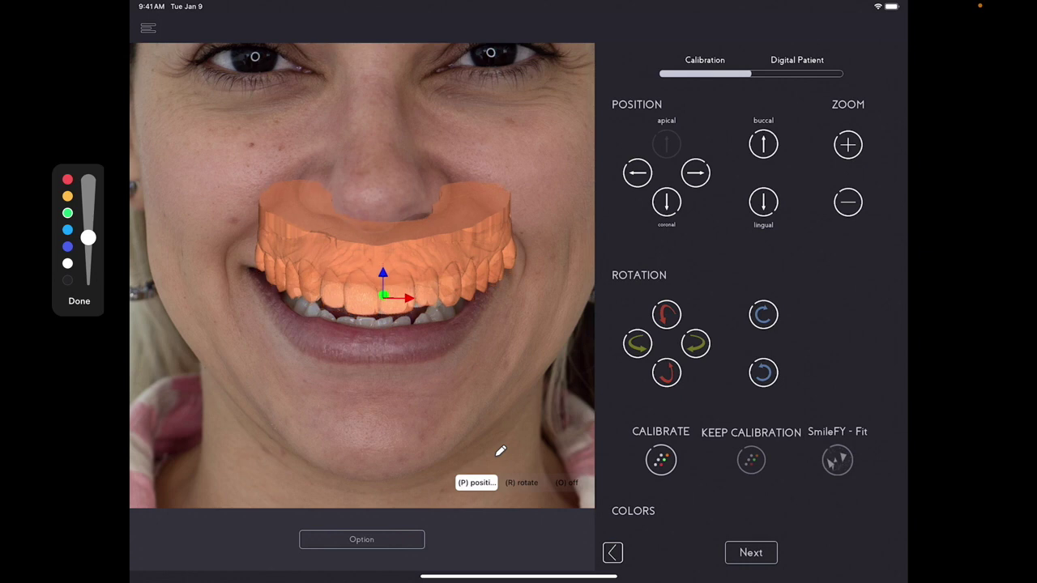
key("Up")
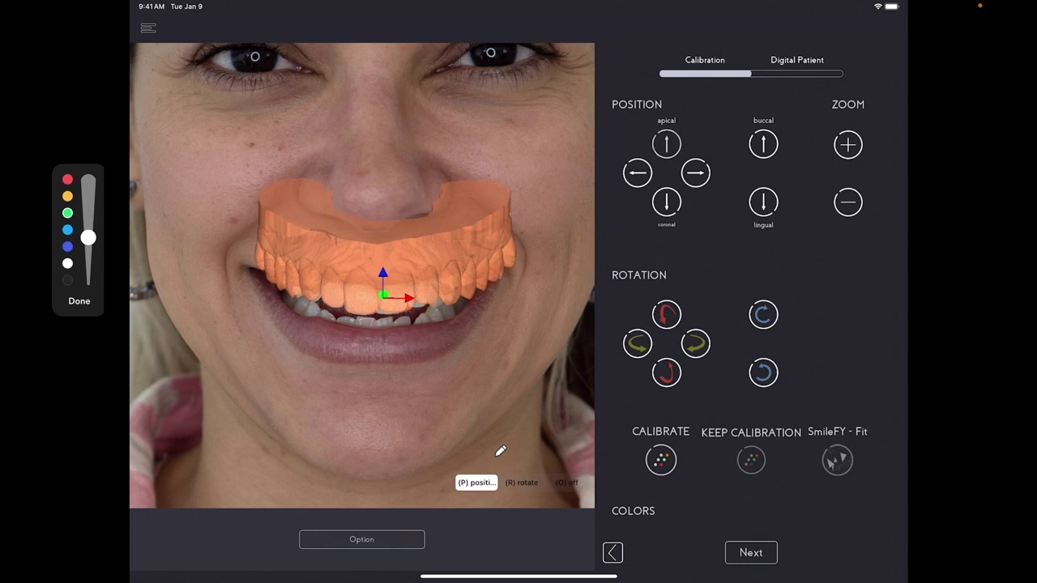
Turn the upper arch scan slightly about its vertical axis and scale it down toward the width of the smile in the photo.
key("shift+Right")
key("shift+Right")
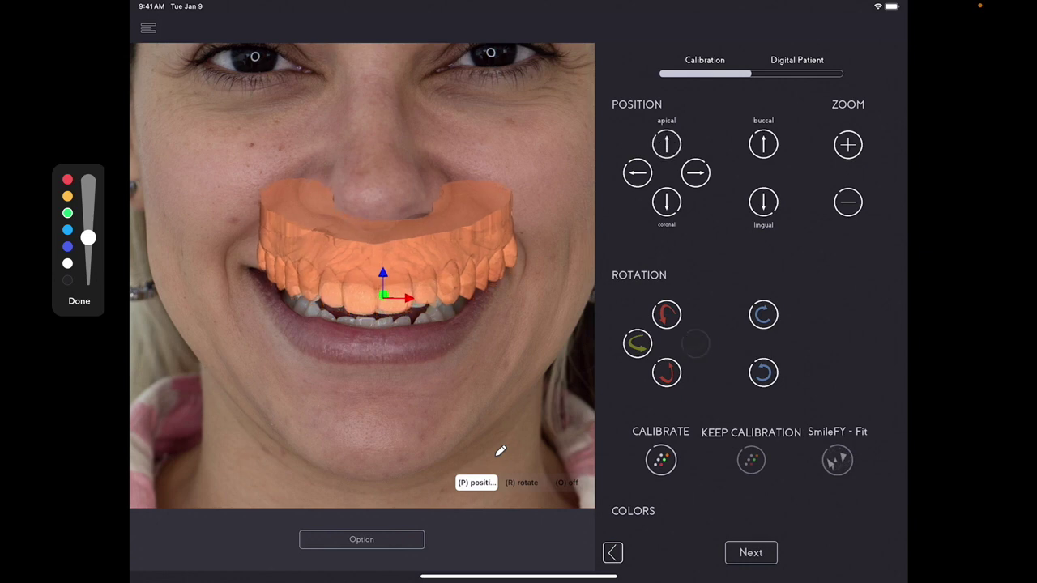
key("minus")
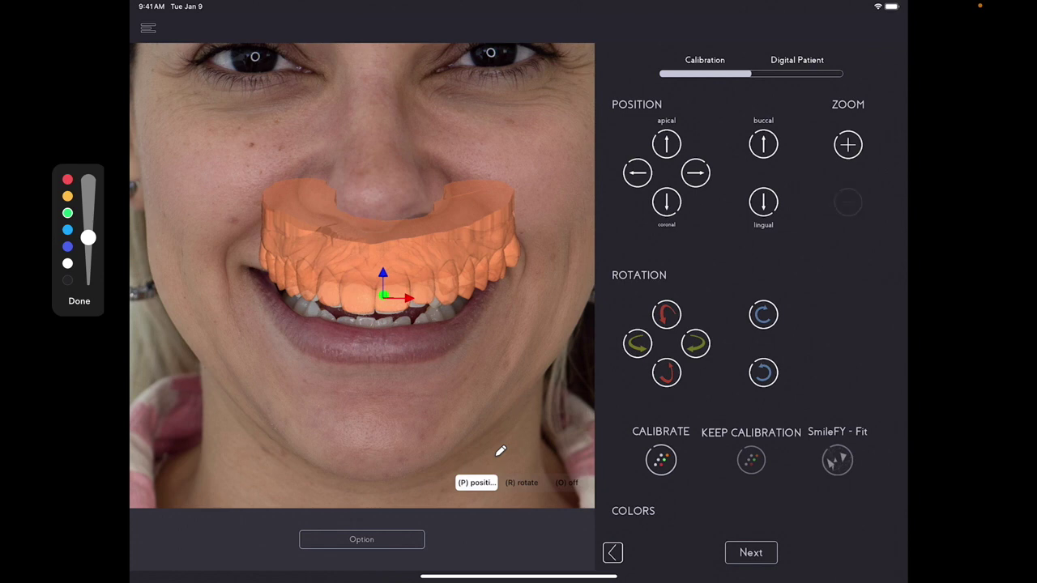
key("minus")
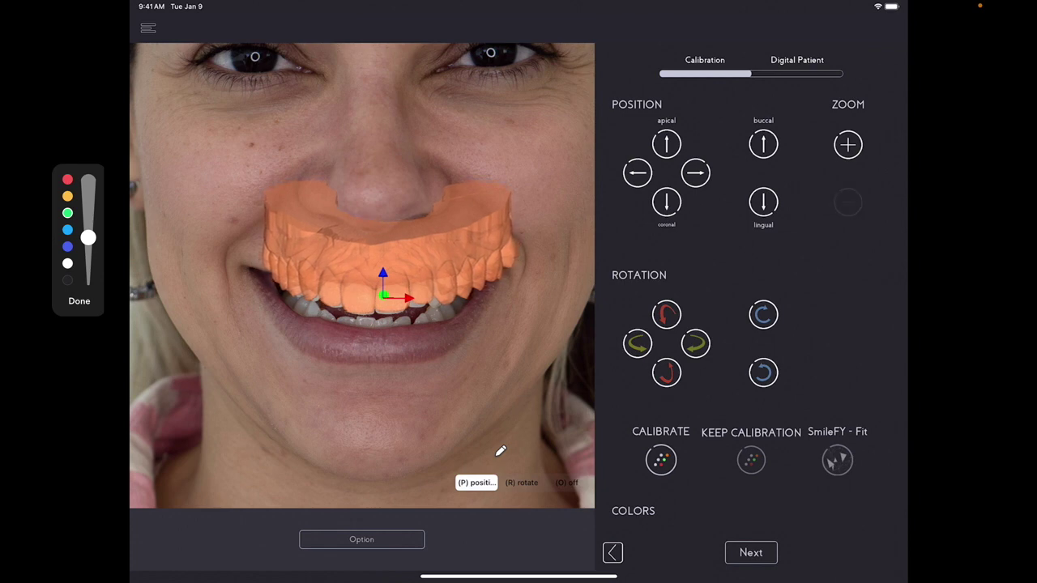
key("minus")
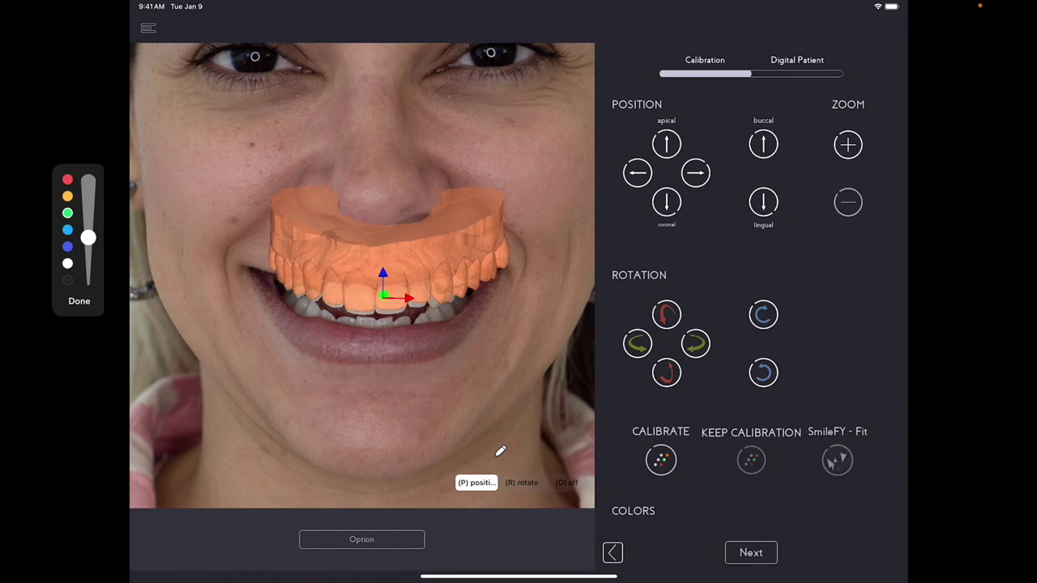
Refine the upper arch scan's fit over the photo teeth with small sideways and coronal shifts, a slight turn and a further size reduction.
key("Left")
key("Left")
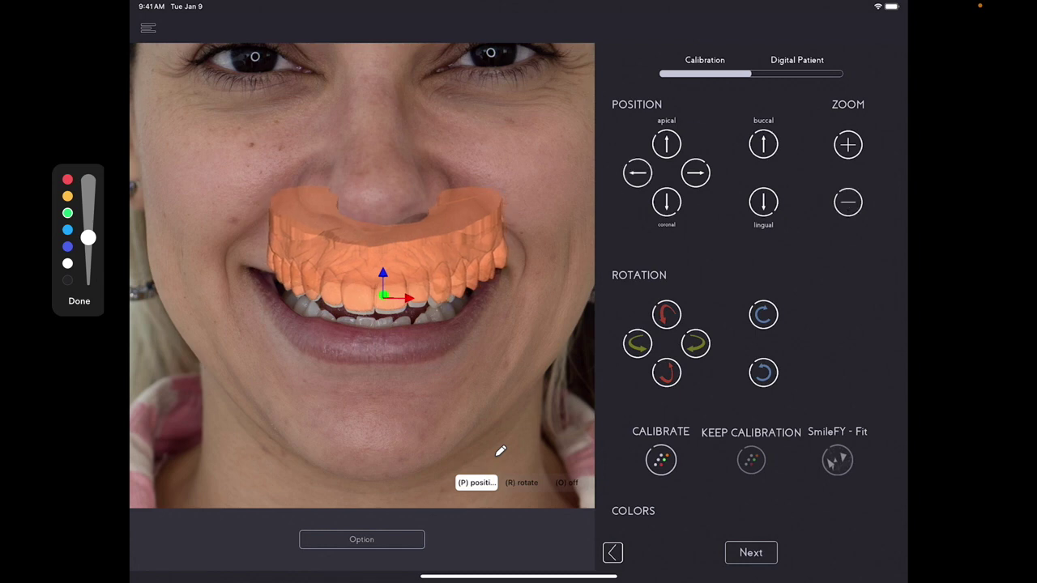
key("Down")
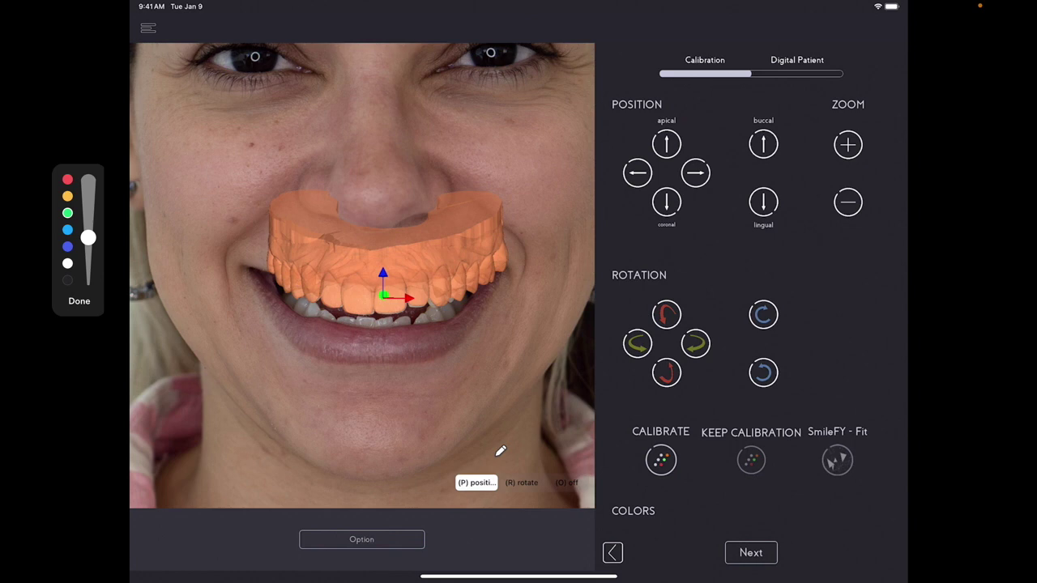
left_click(637, 343)
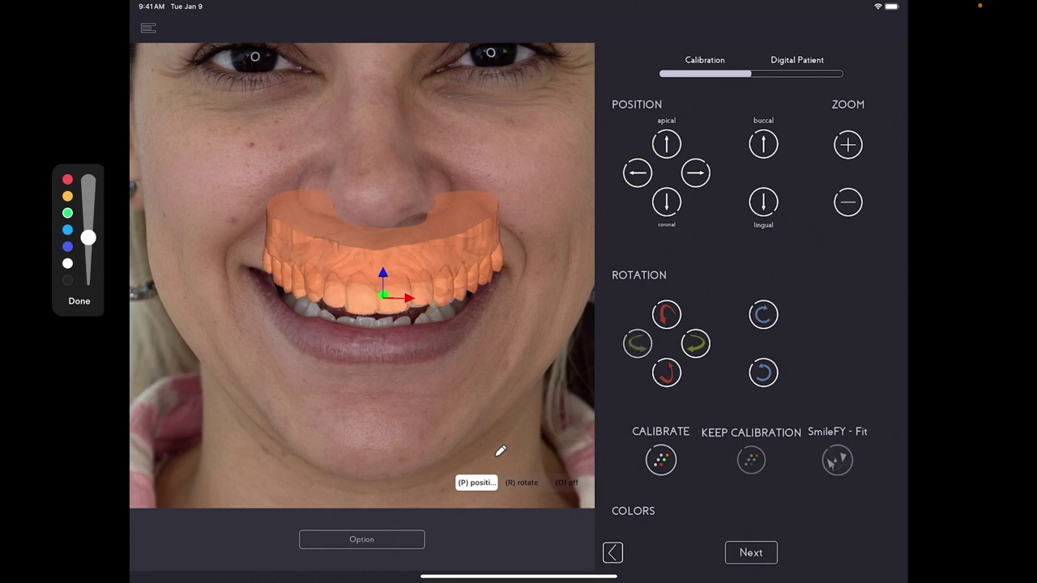
left_click(637, 173)
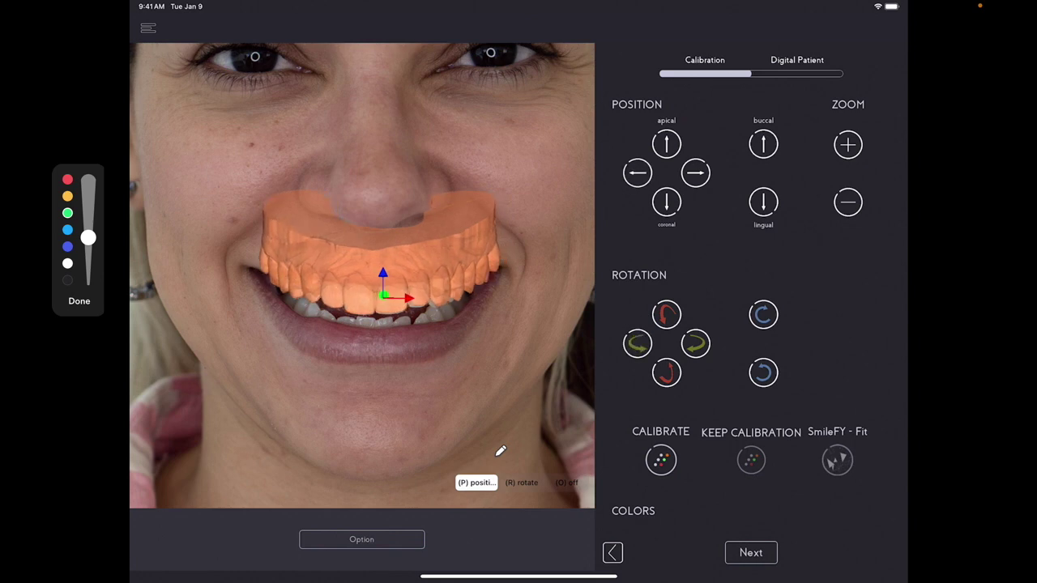
key("minus")
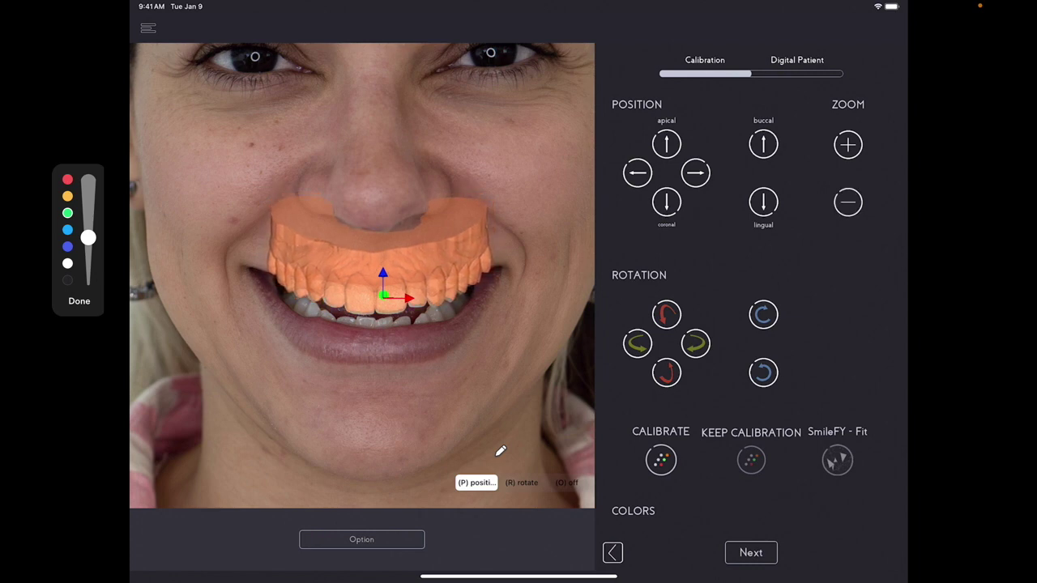
left_click(667, 203)
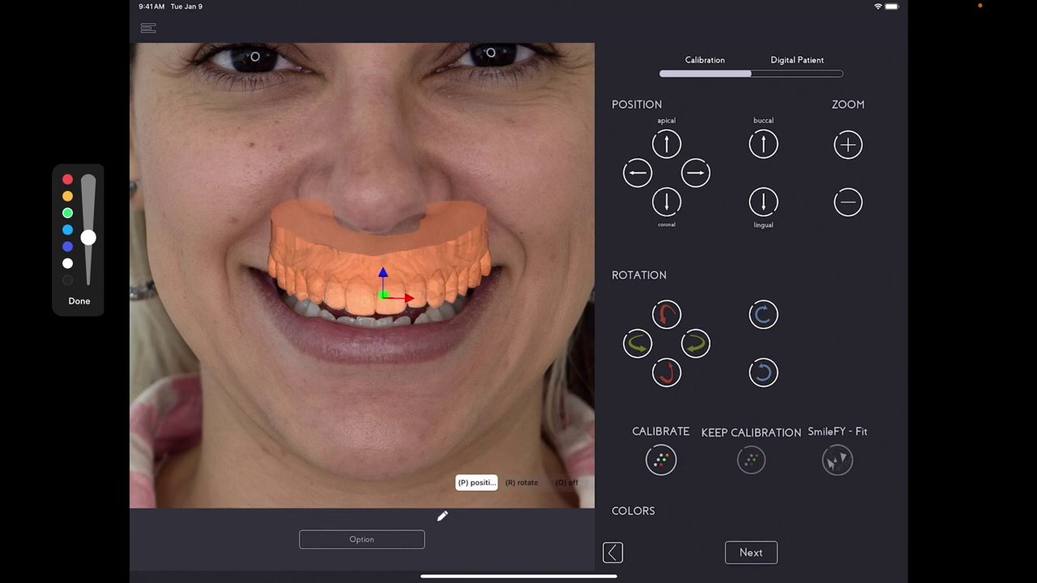
Choose IO Post OP as the next item to calibrate against the maxilla scan.
mouse_move(434, 517)
left_mouse_down()
mouse_move(319, 509)
mouse_move(468, 573)
mouse_move(433, 527)
mouse_move(409, 522)
left_mouse_up()
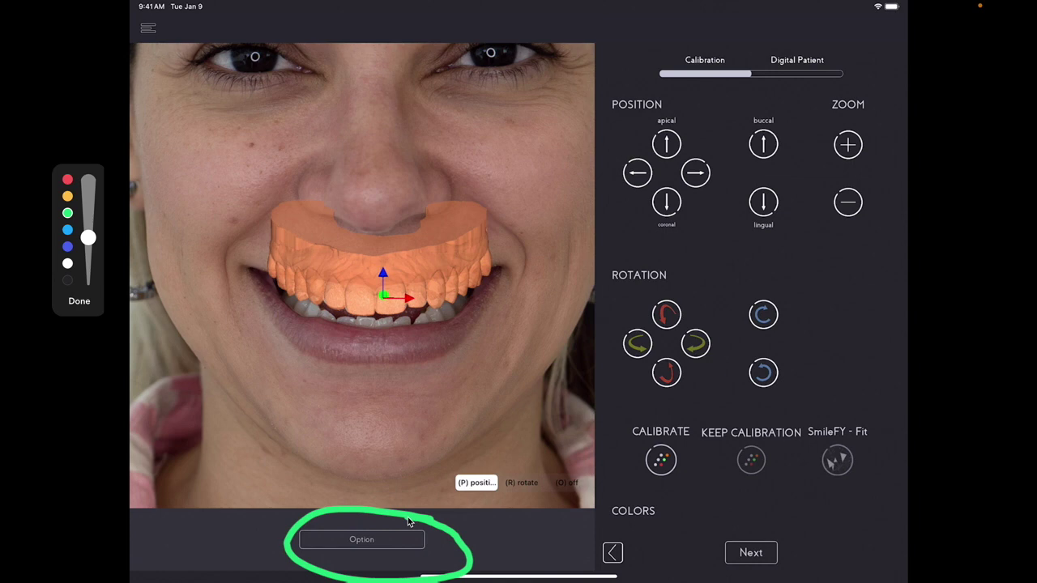
left_click(361, 539)
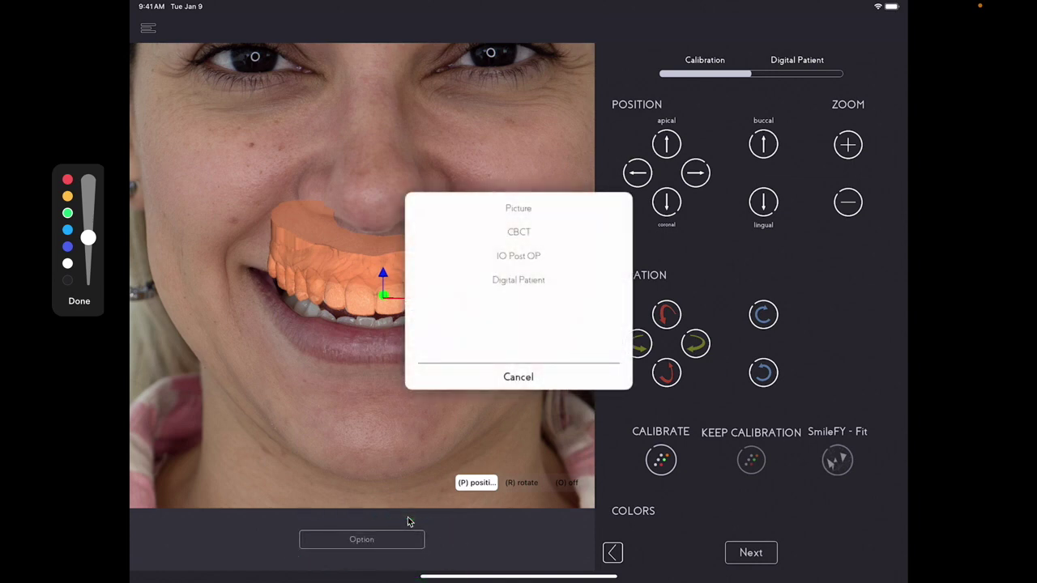
mouse_move(475, 261)
left_mouse_down()
mouse_move(582, 273)
mouse_move(451, 240)
mouse_move(479, 272)
left_mouse_up()
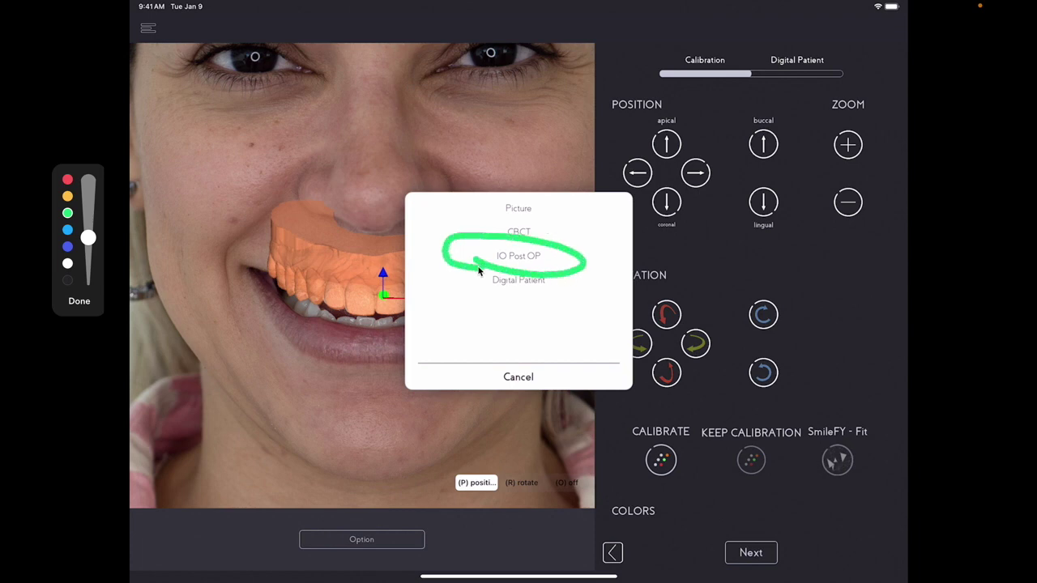
left_click(478, 268)
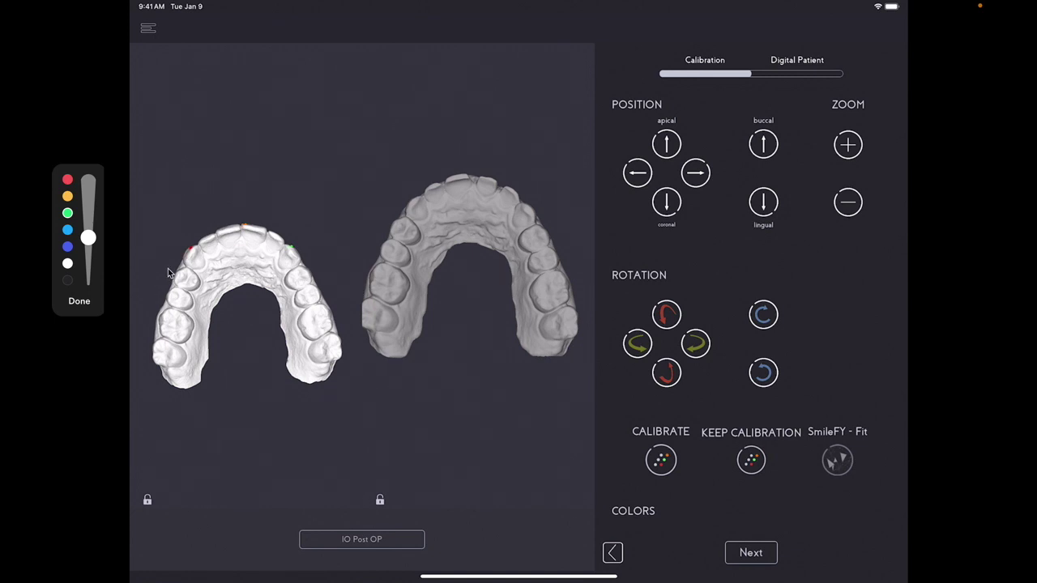
Calibrate the post-op scan to the maxilla scan with three matching palatal points and refine the alignment with SmileFY - Fit.
scroll(168, 268, "up", 3)
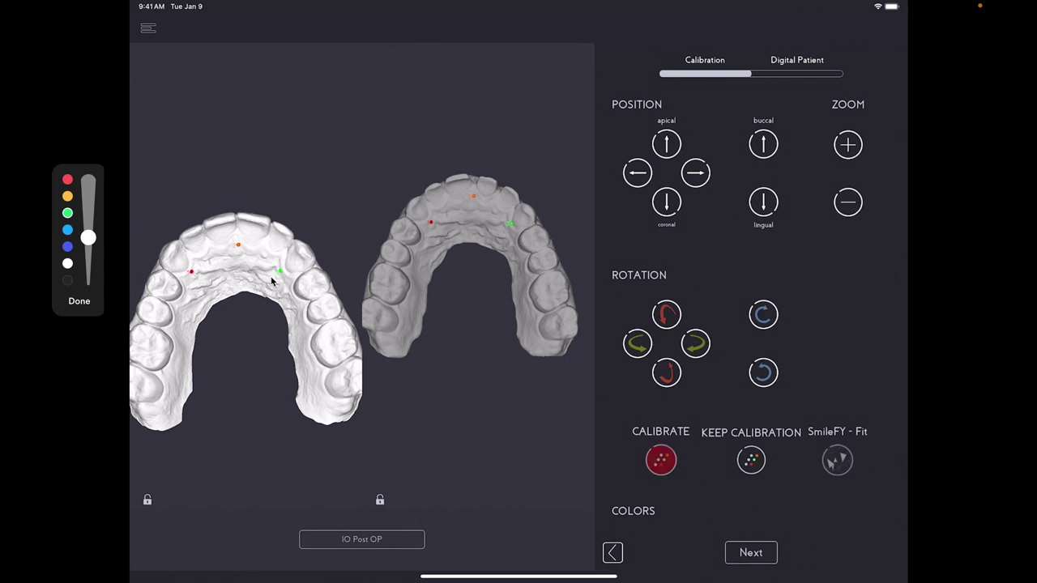
left_click(835, 416)
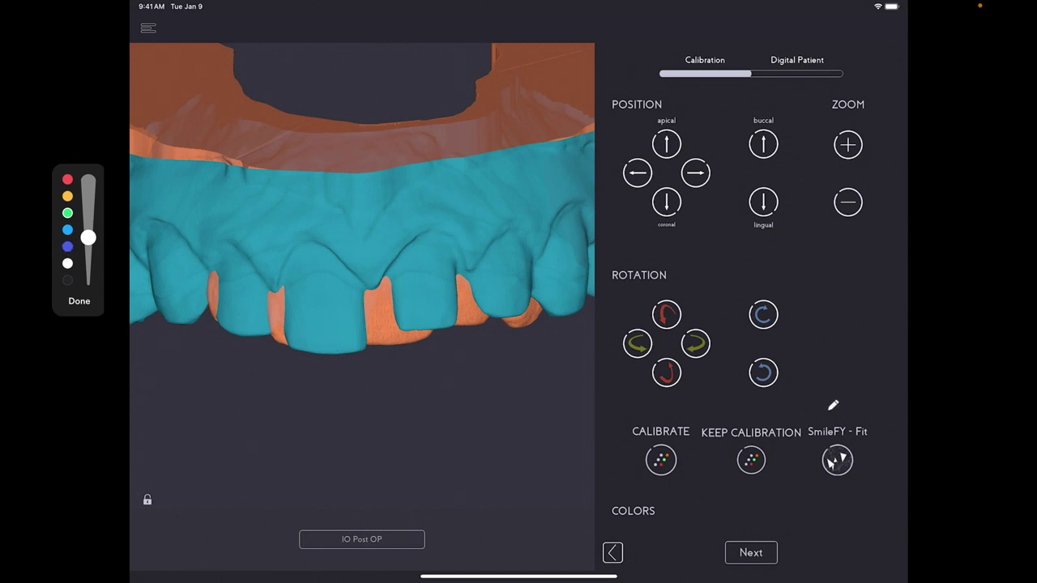
mouse_move(860, 405)
left_mouse_down()
mouse_move(733, 454)
mouse_move(755, 406)
left_mouse_up()
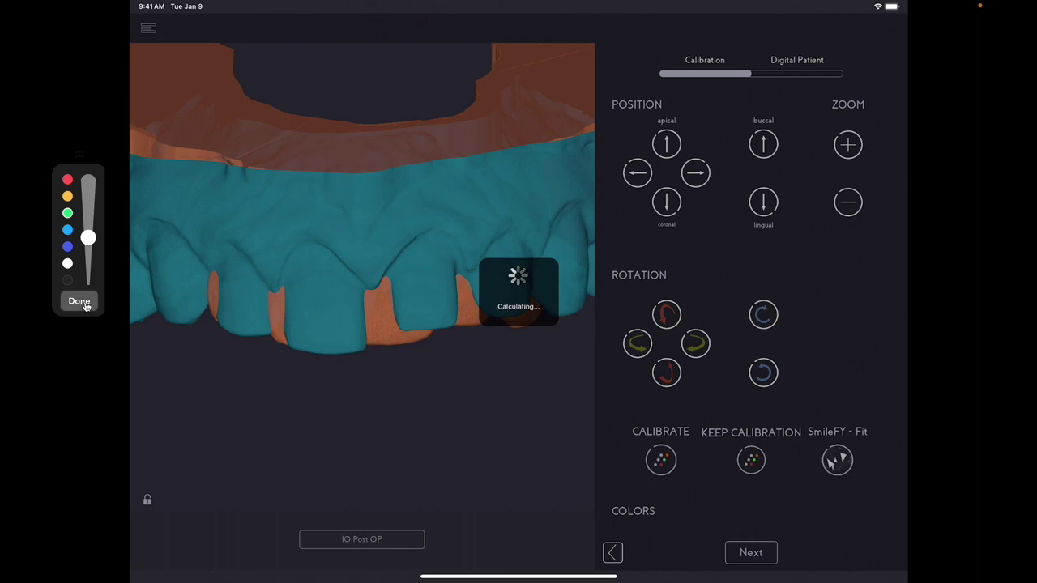
left_click(84, 304)
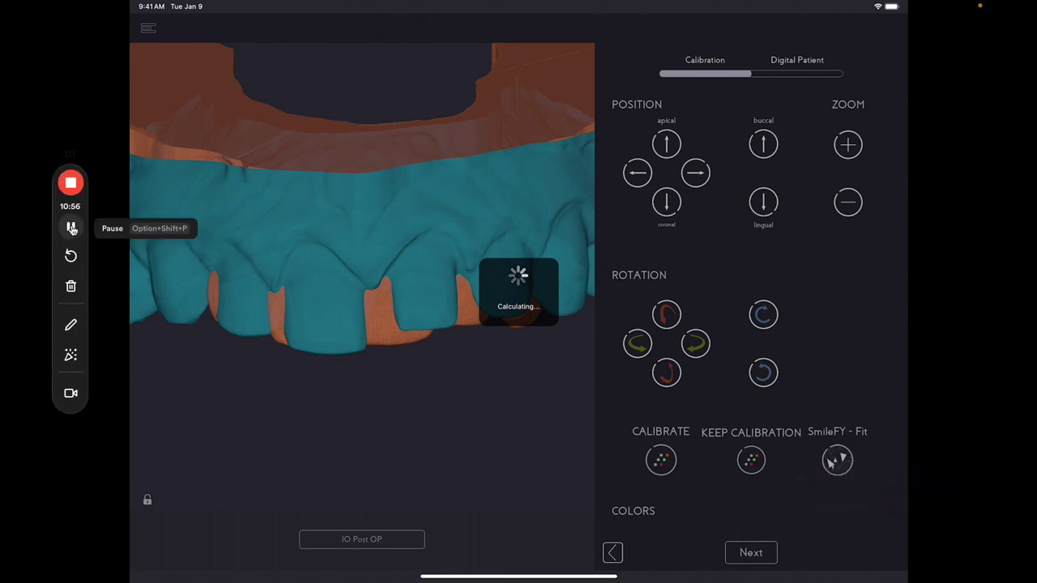
left_click(70, 227)
left_click(71, 227)
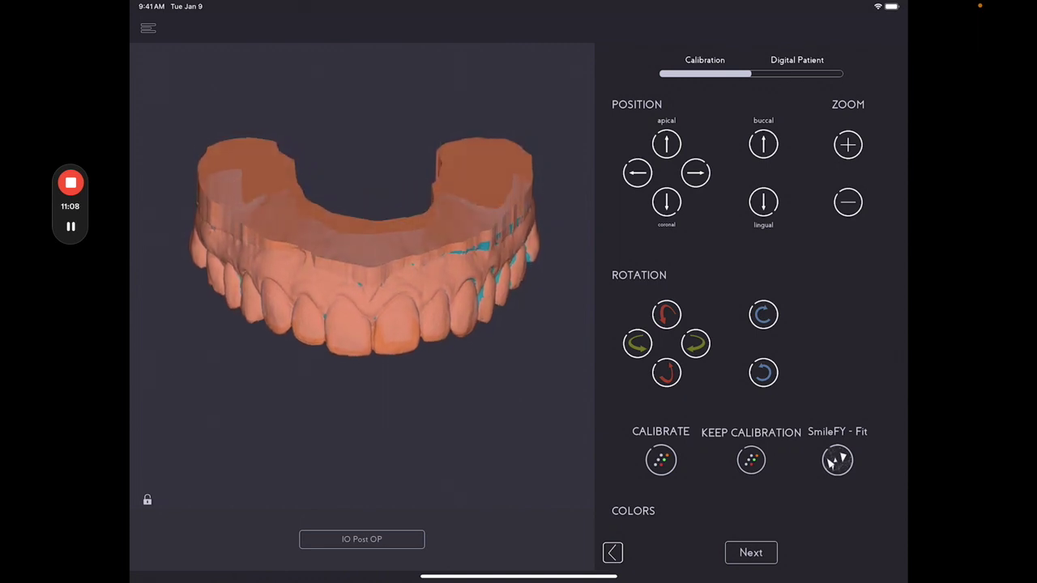
Compare the overlaid scans by lowering the opacity almost to zero and raising it to nearly full.
scroll(748, 324, "down", 4)
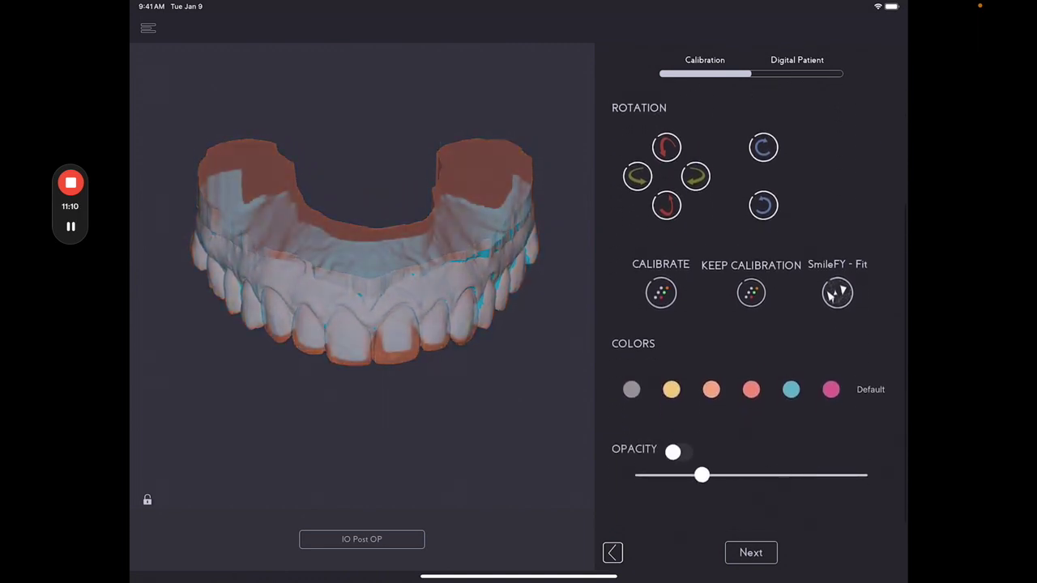
left_click_drag(702, 475, 642, 475)
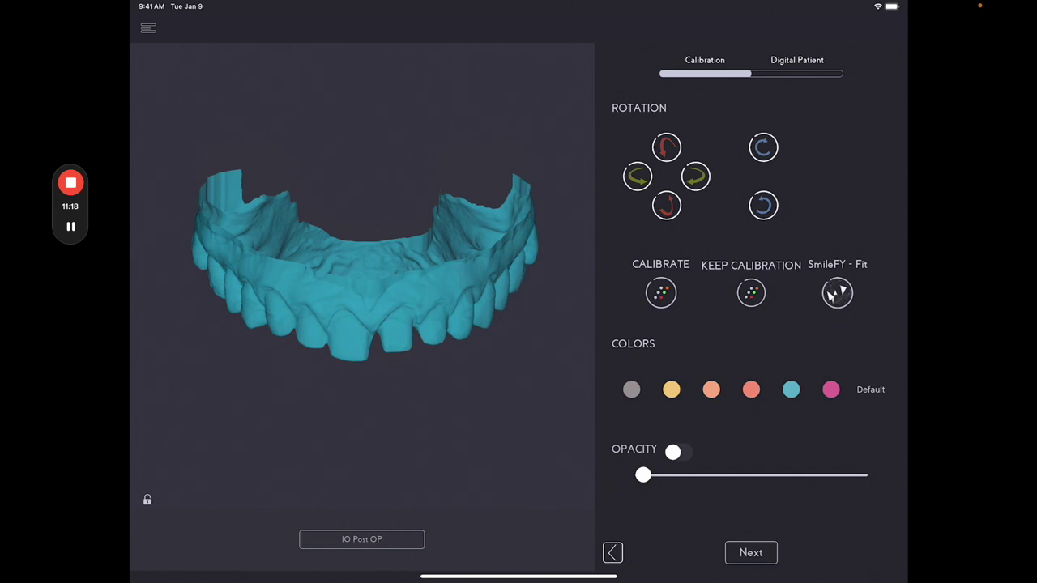
left_click_drag(642, 475, 861, 476)
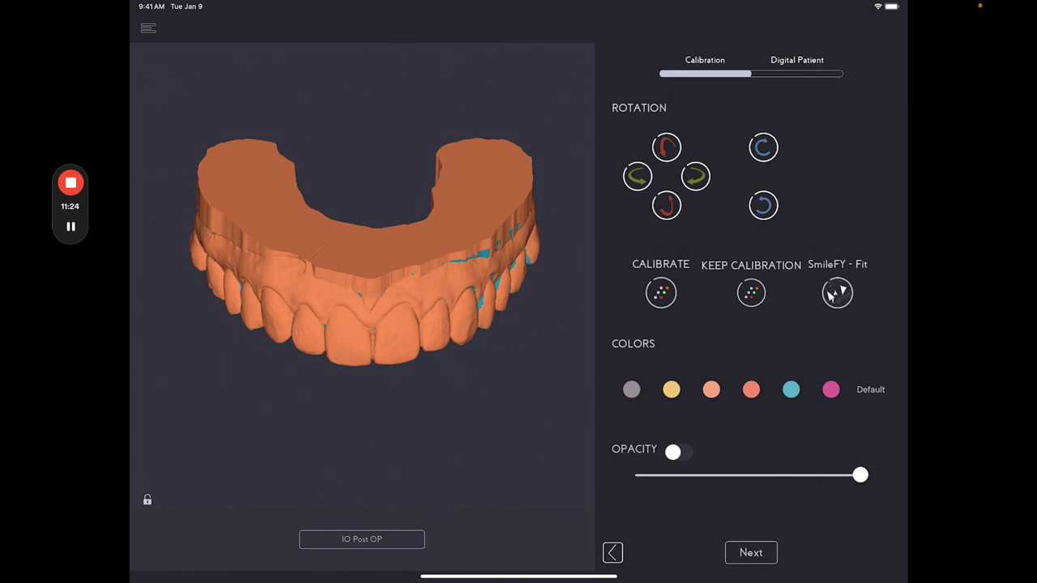
Switch to CBCT and calibrate it to the maxilla scan using matching points on both upper canines and the left central incisor.
left_click(361, 539)
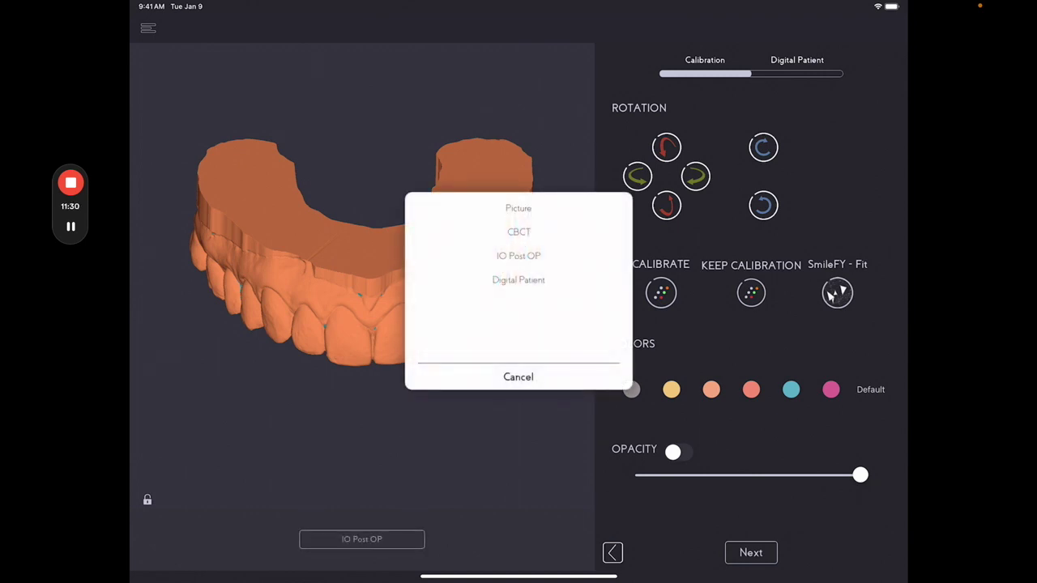
left_click(518, 232)
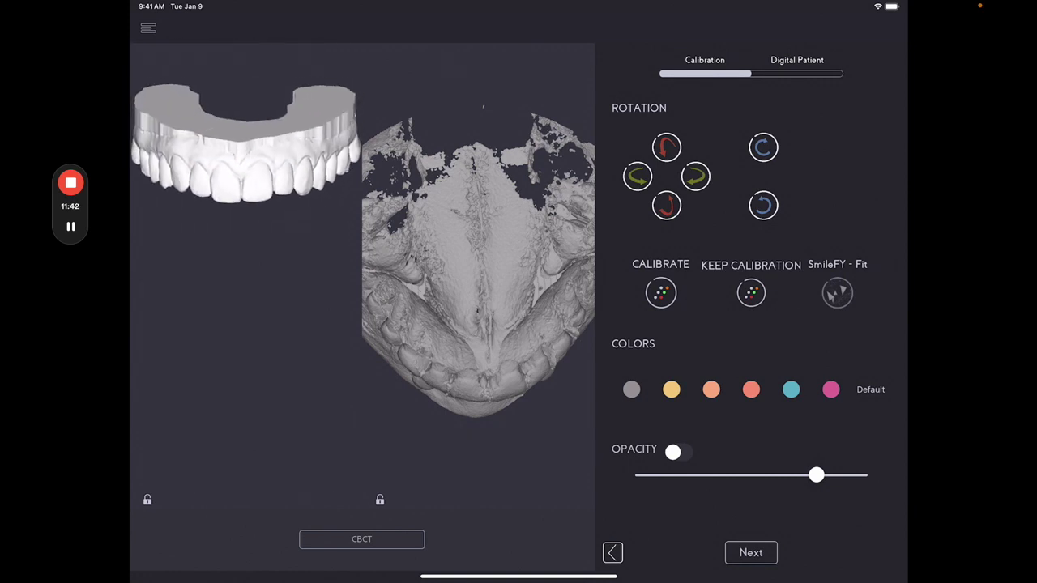
left_click_drag(245, 154, 255, 275)
left_click_drag(477, 348, 478, 211)
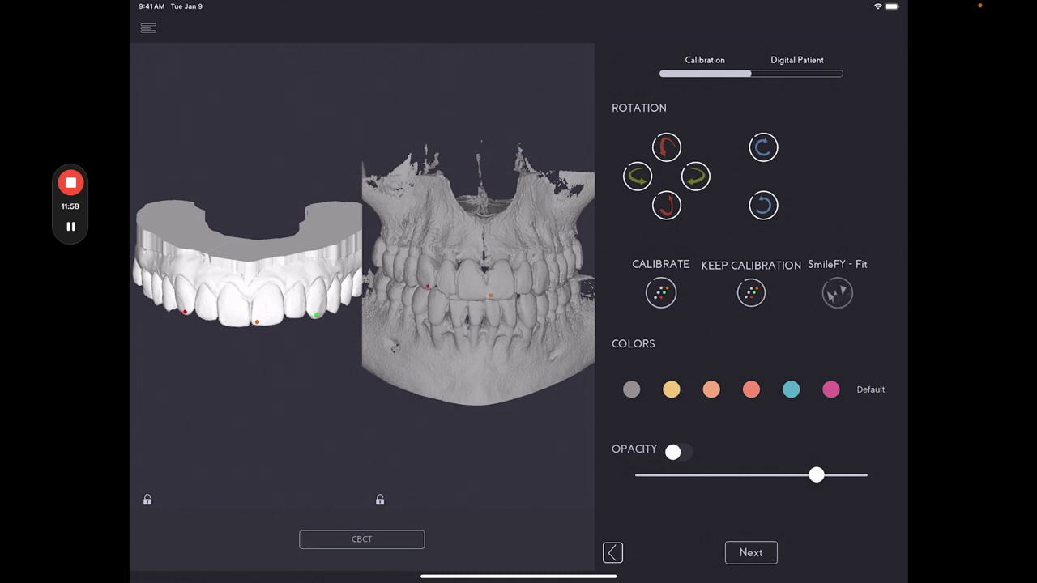
left_click(537, 290)
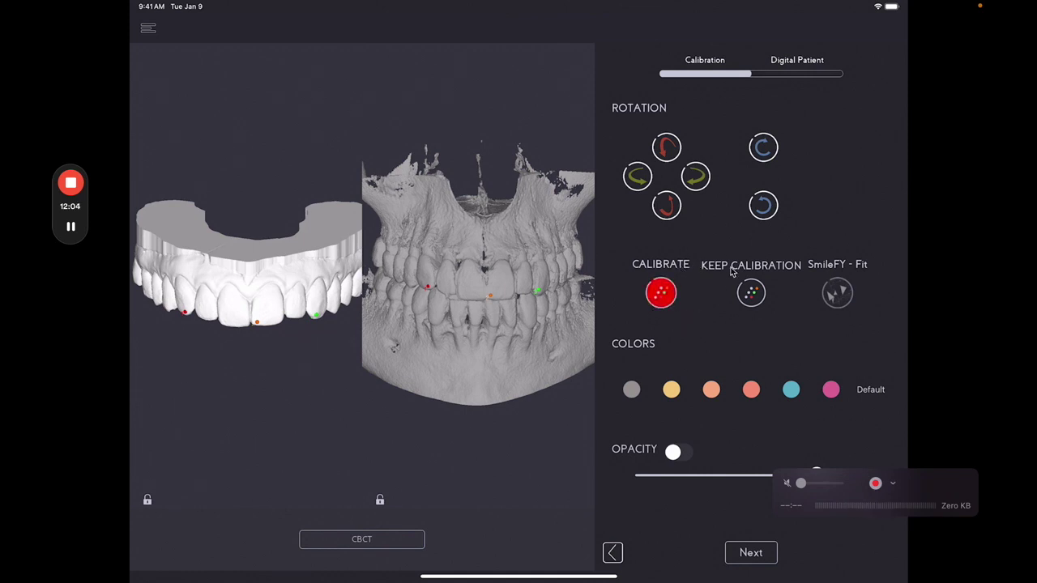
left_click(657, 293)
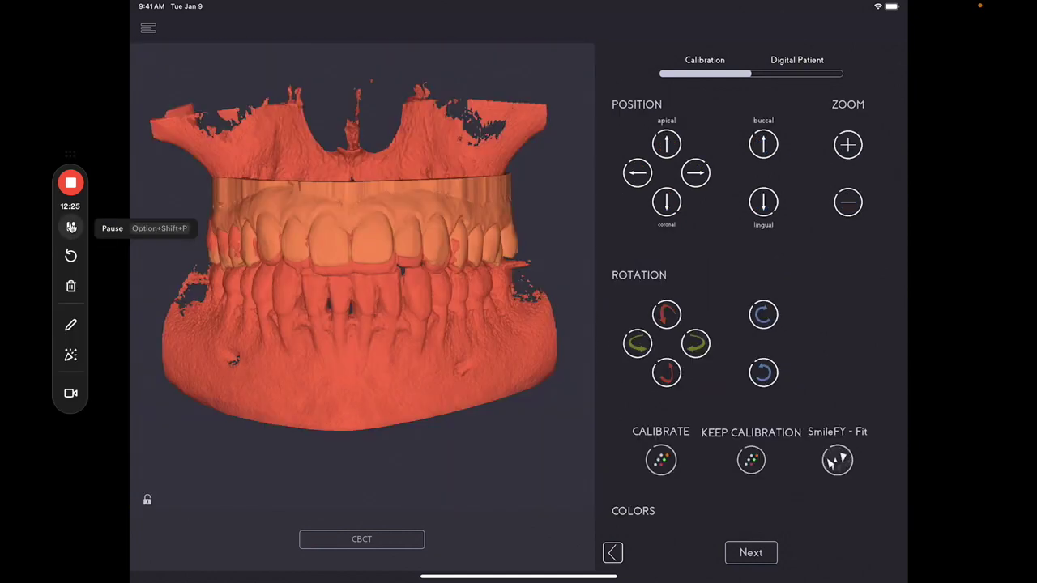
Shift the CBCT model in the apical direction and tilt it slightly so its upper teeth line up with the arch scan.
left_click(70, 325)
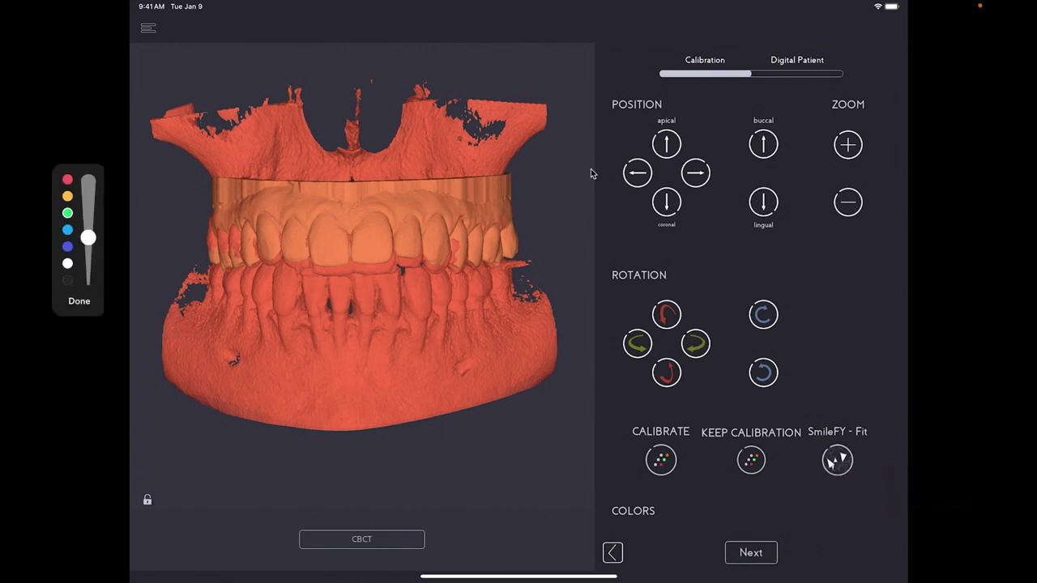
mouse_move(718, 126)
left_mouse_down()
mouse_move(625, 120)
mouse_move(740, 159)
mouse_move(717, 122)
left_mouse_up()
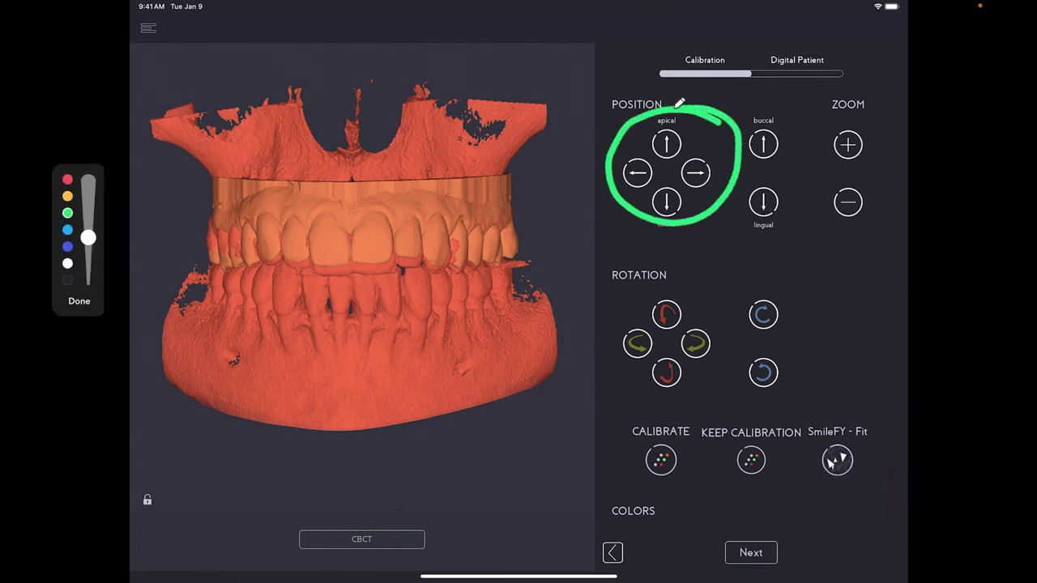
left_click(666, 144)
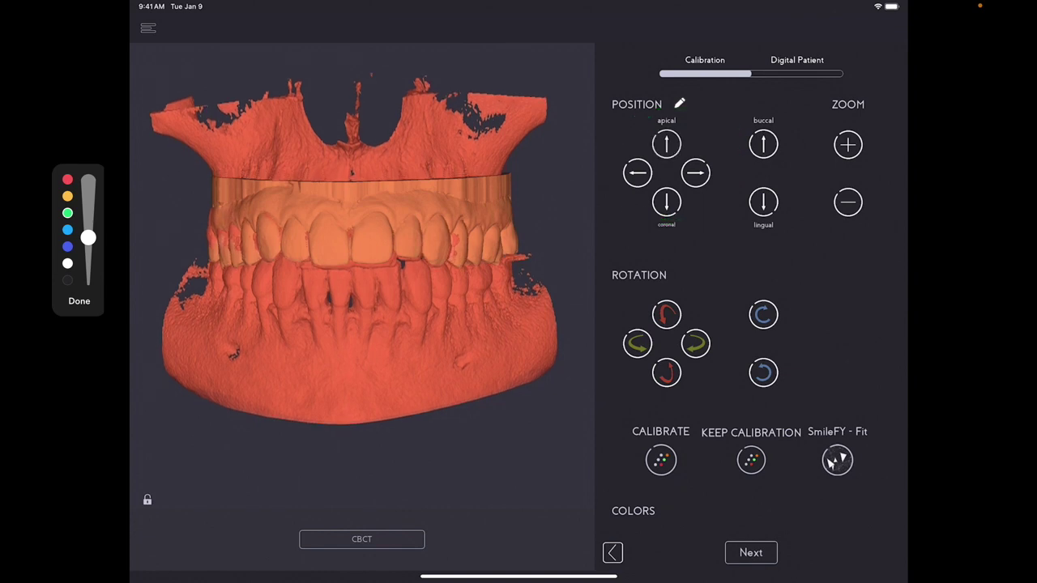
left_click(666, 143)
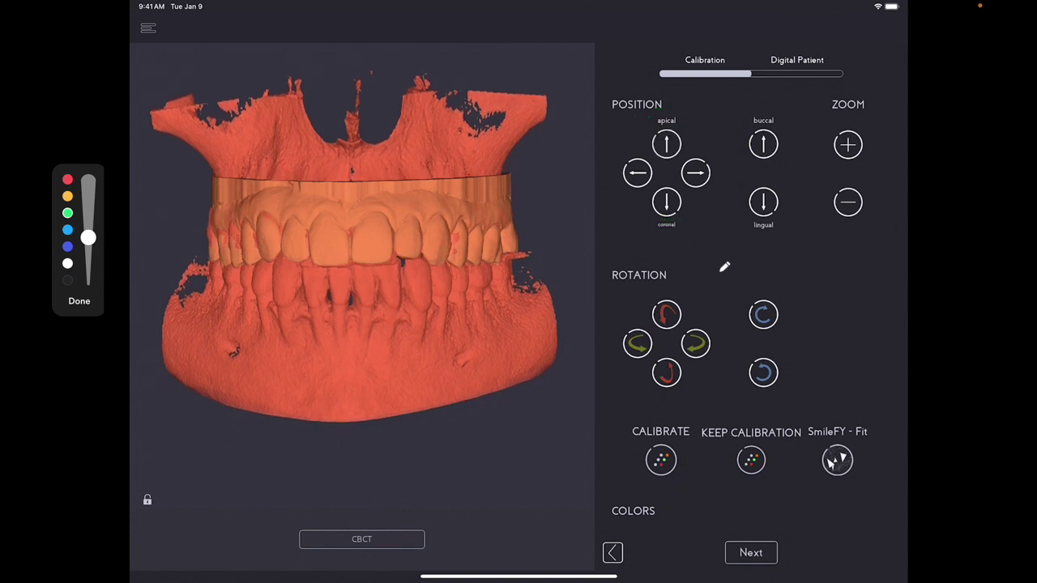
mouse_move(720, 272)
left_mouse_down()
mouse_move(666, 361)
mouse_move(709, 278)
left_mouse_up()
left_click(665, 314)
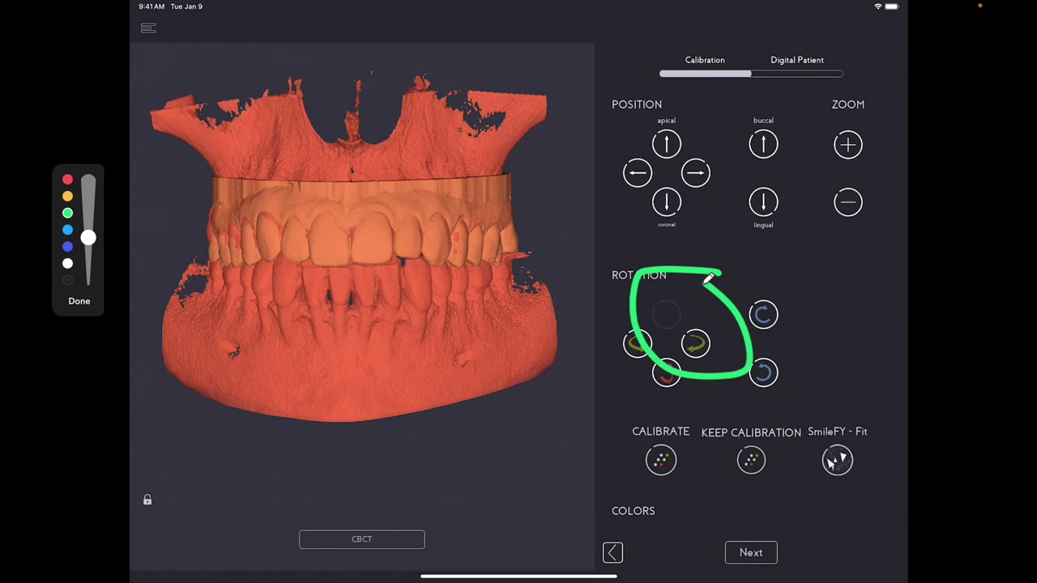
left_click(666, 143)
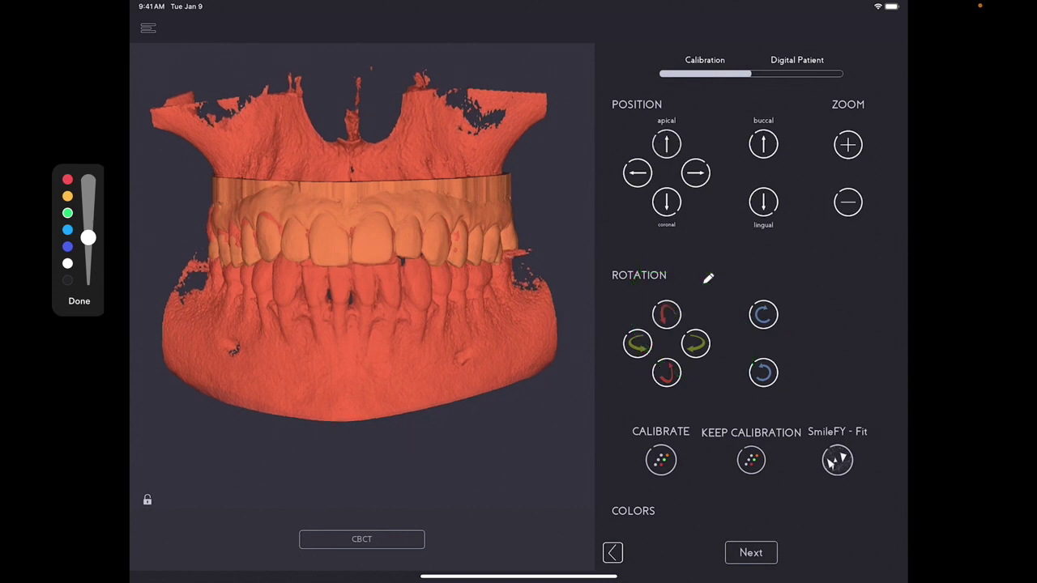
Shift the CBCT model in the buccal direction and check its overlap with the upper arch scan from the side.
left_click(764, 144)
left_click(763, 144)
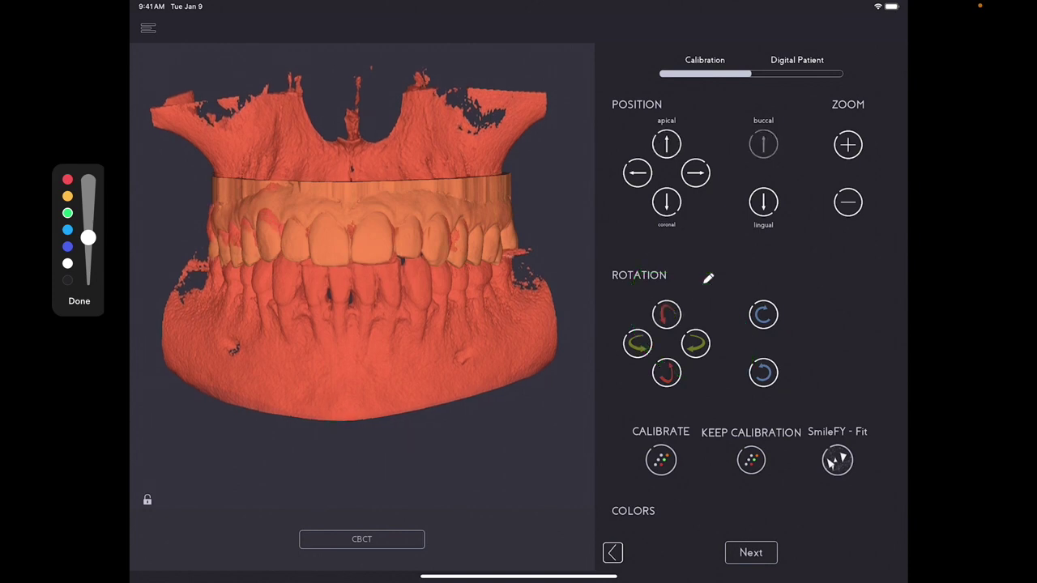
left_click_drag(351, 252, 518, 280)
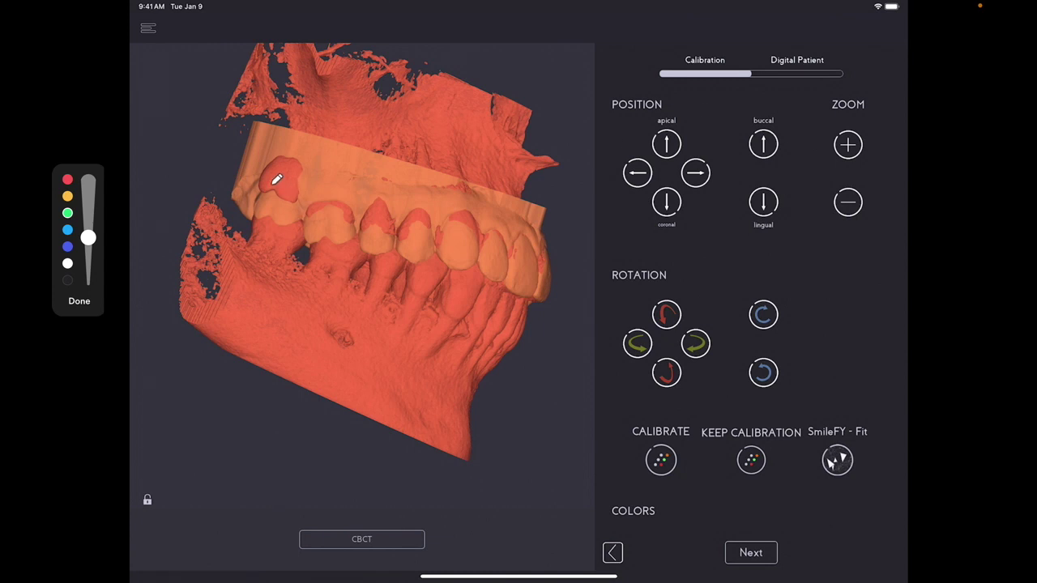
Tilt the CBCT model to lower its molar region toward the molars of the upper arch scan.
mouse_move(251, 192)
left_mouse_down()
mouse_move(303, 185)
mouse_move(251, 144)
mouse_move(322, 190)
left_mouse_up()
left_click(665, 373)
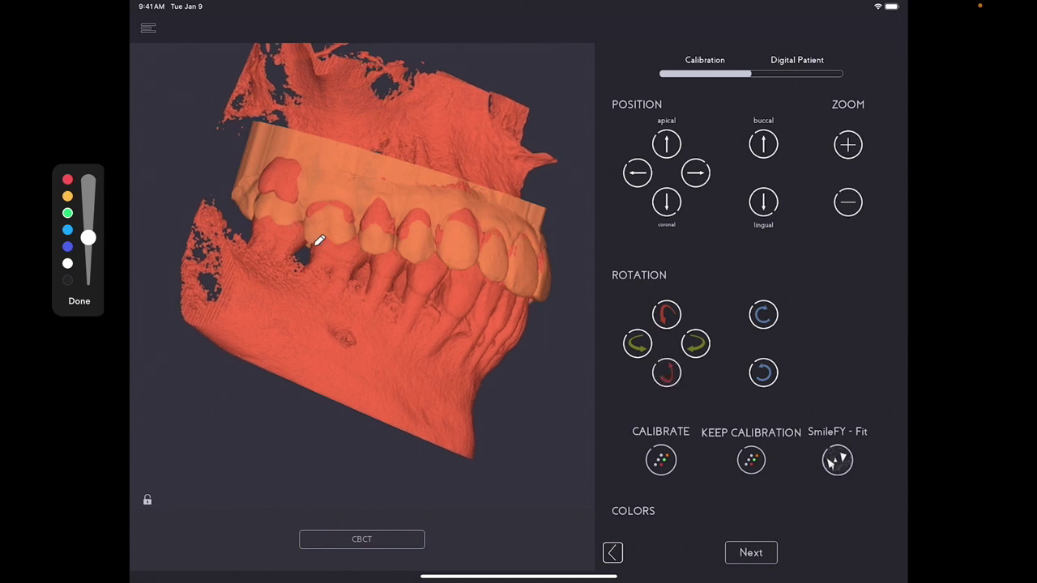
mouse_move(674, 343)
left_mouse_down()
mouse_move(646, 405)
mouse_move(625, 325)
left_mouse_up()
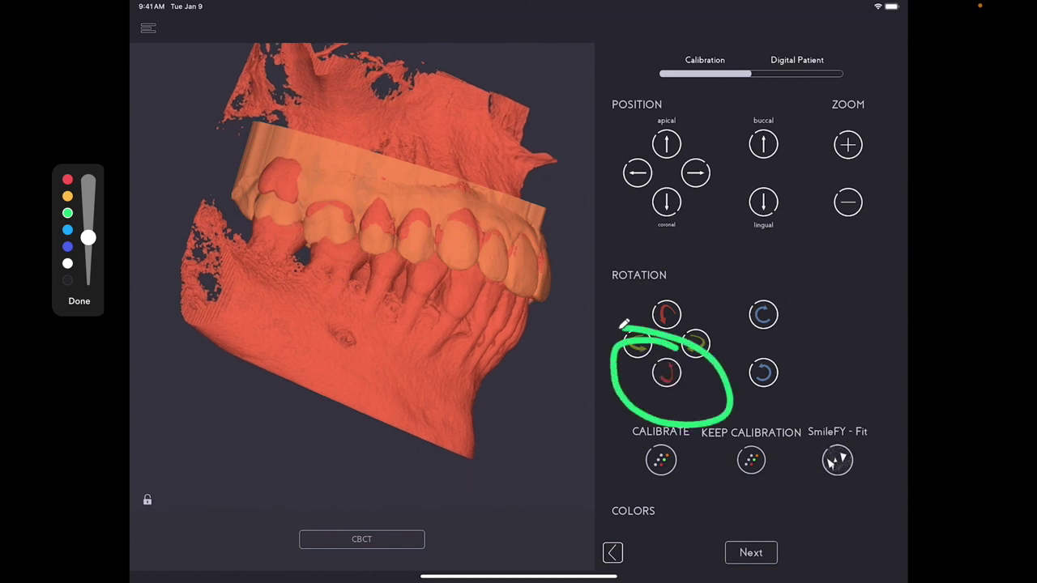
left_click(666, 373)
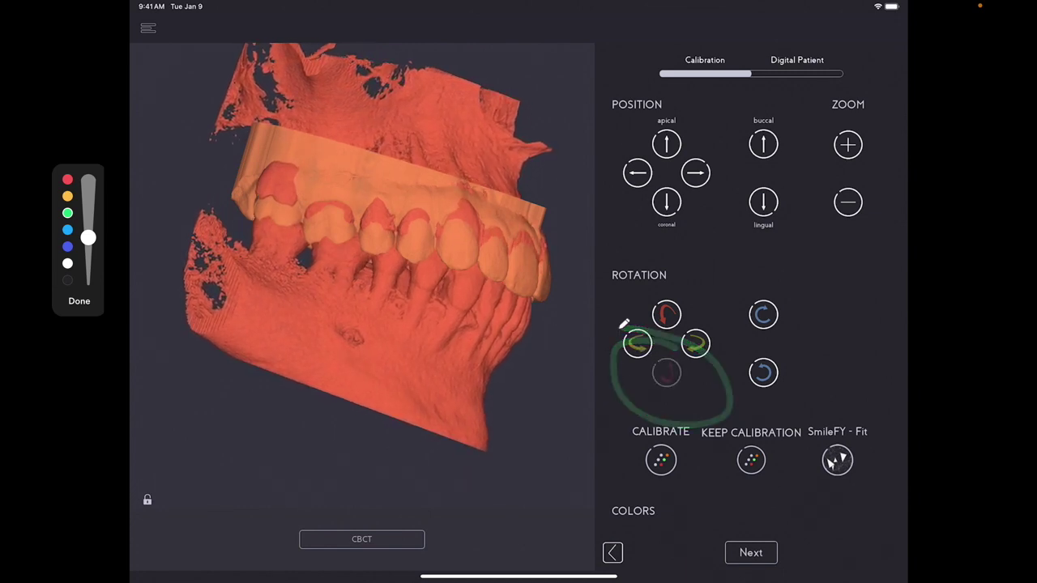
Shift the CBCT model in the coronal direction until its upper teeth overlap the arch scan, and tilt it slightly further.
mouse_move(646, 210)
left_mouse_down()
mouse_move(620, 176)
mouse_move(609, 189)
left_mouse_up()
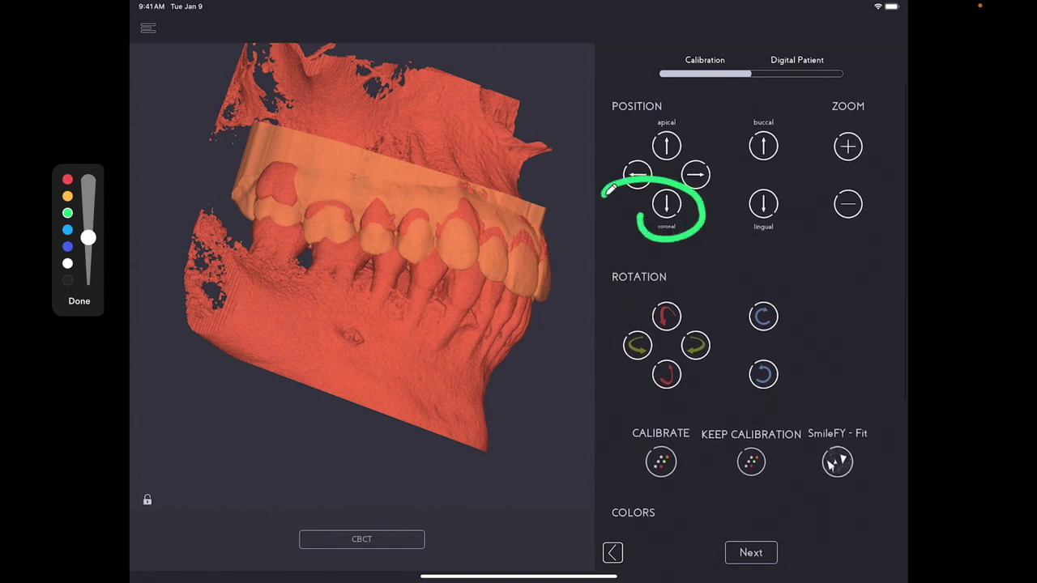
left_click(666, 207)
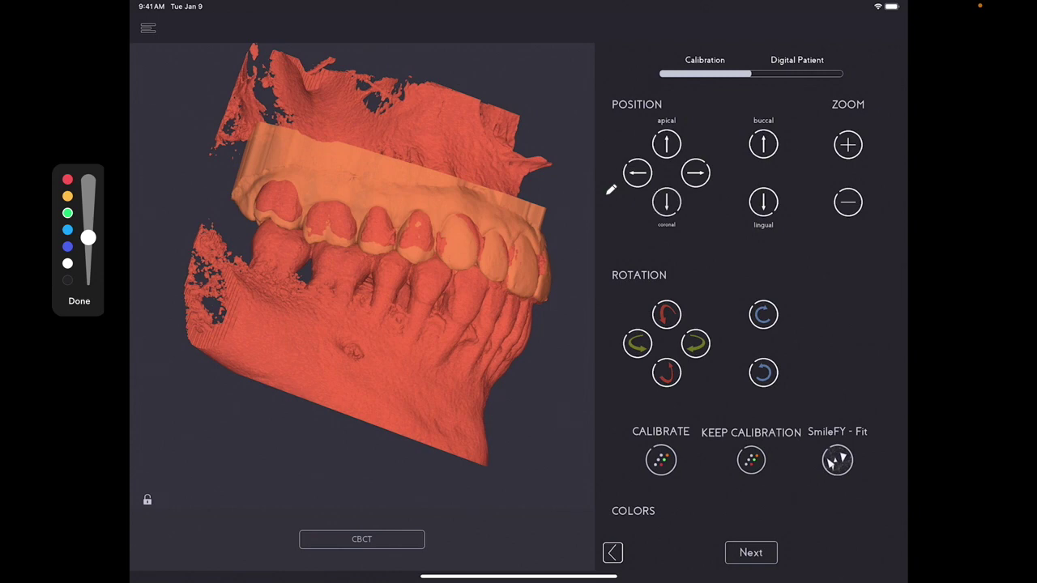
left_click(666, 203)
left_click(666, 203)
left_click(666, 203)
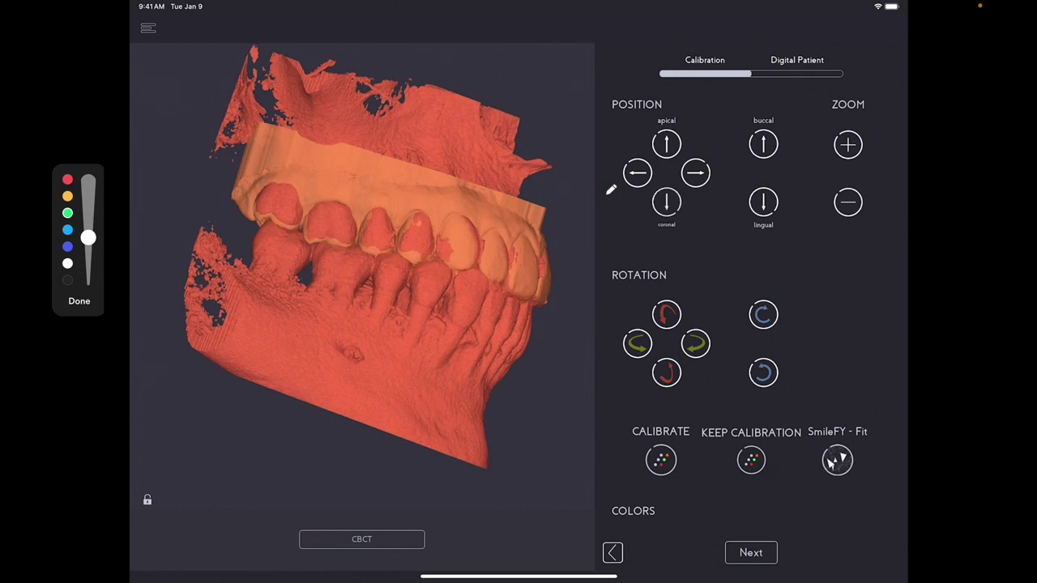
left_click(666, 203)
left_click(666, 202)
left_click(665, 203)
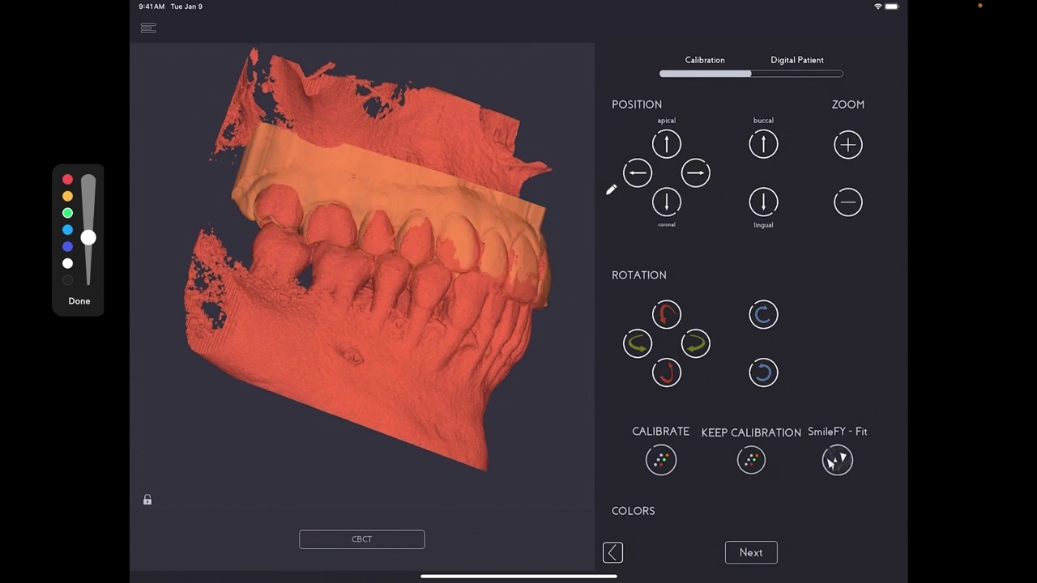
left_click(665, 373)
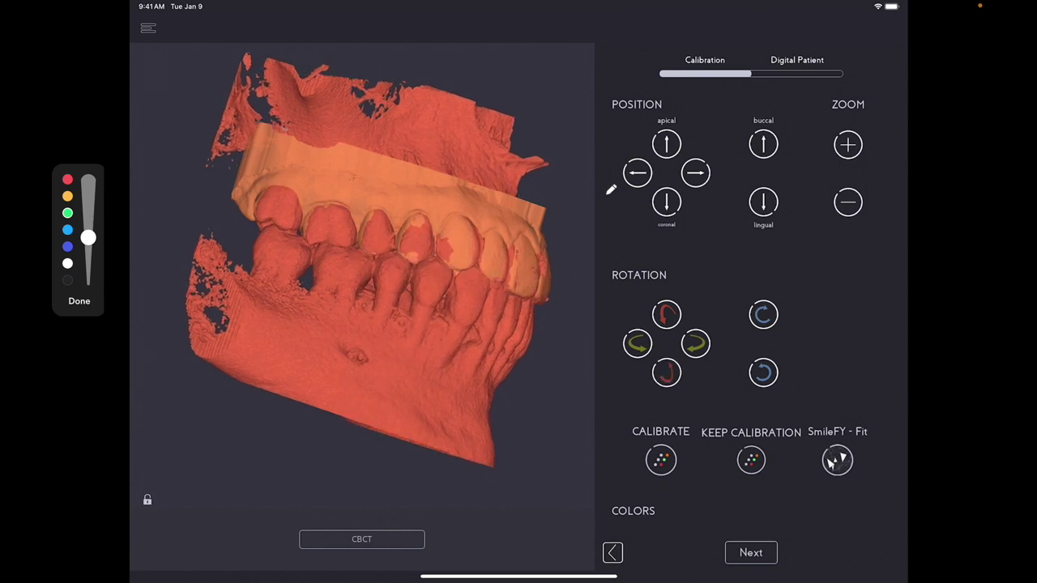
Refine the CBCT alignment with SmileFY - Fit and slight clockwise and counterclockwise rotation corrections.
left_click(836, 460)
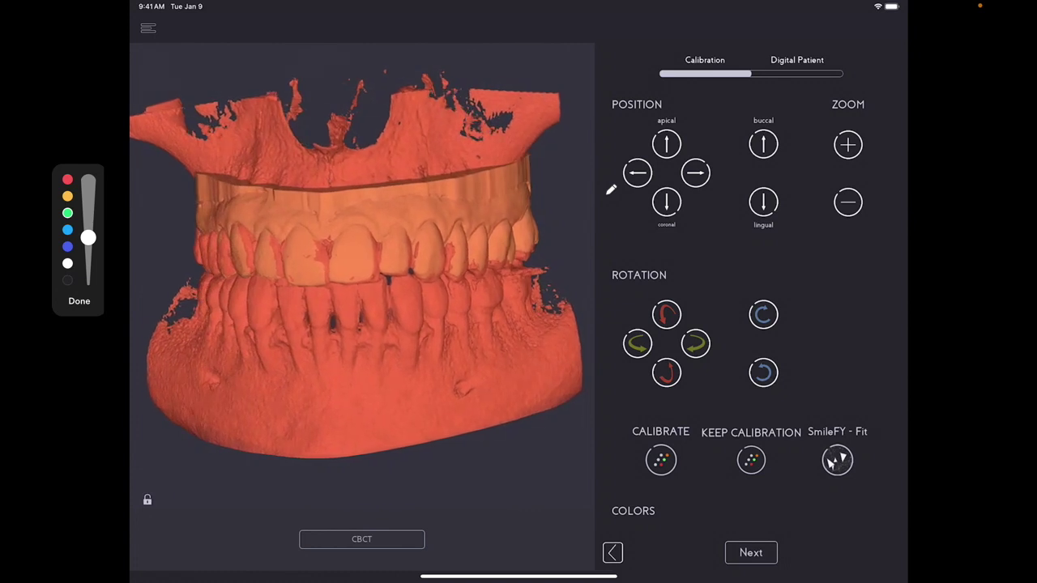
mouse_move(884, 402)
left_mouse_down()
mouse_move(798, 447)
mouse_move(866, 389)
left_mouse_up()
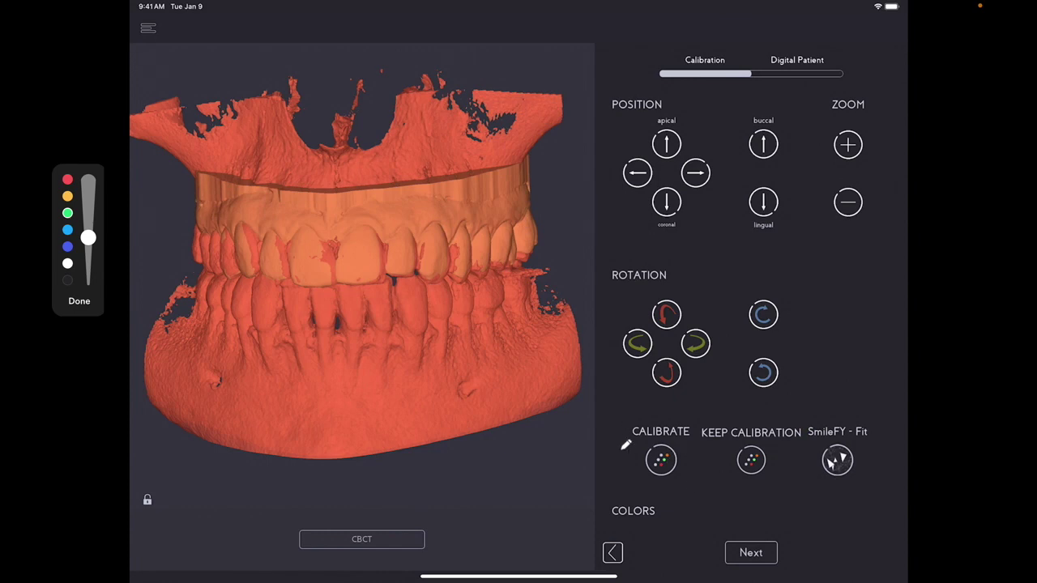
mouse_move(643, 233)
left_mouse_down()
mouse_move(842, 107)
mouse_move(703, 262)
mouse_move(755, 259)
mouse_move(794, 428)
mouse_move(620, 267)
left_mouse_up()
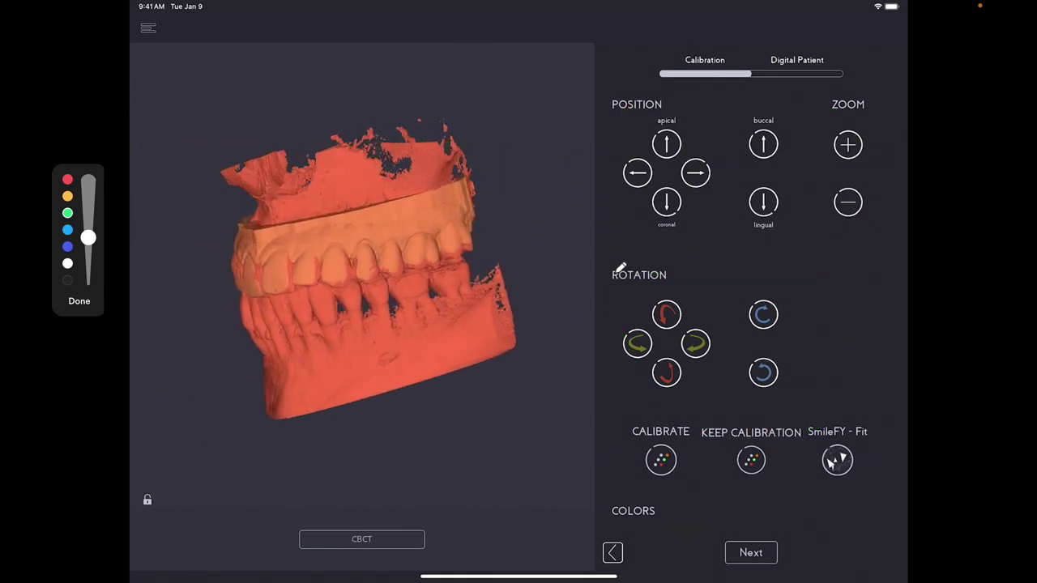
left_click(763, 314)
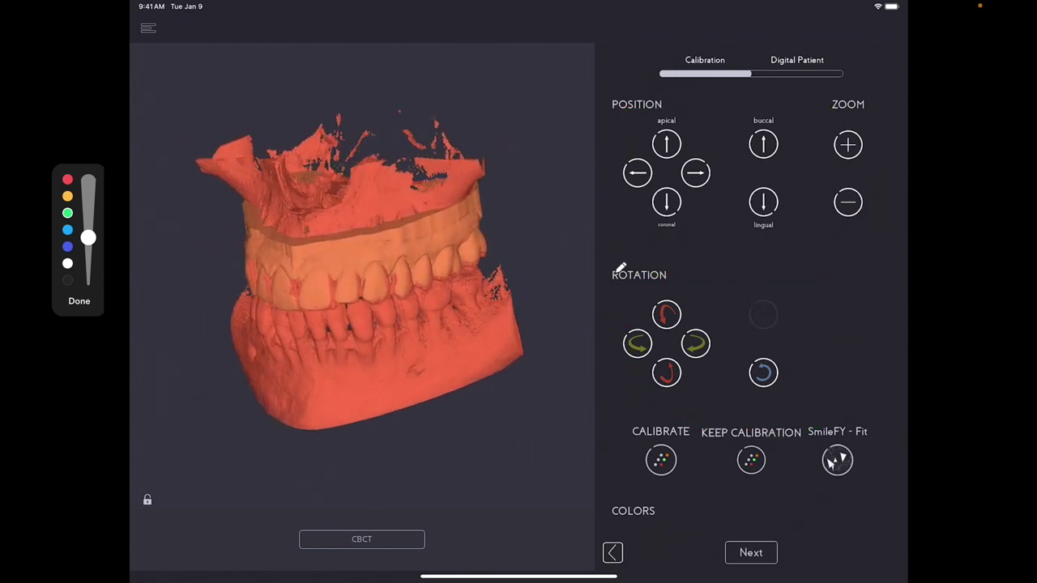
left_click(763, 372)
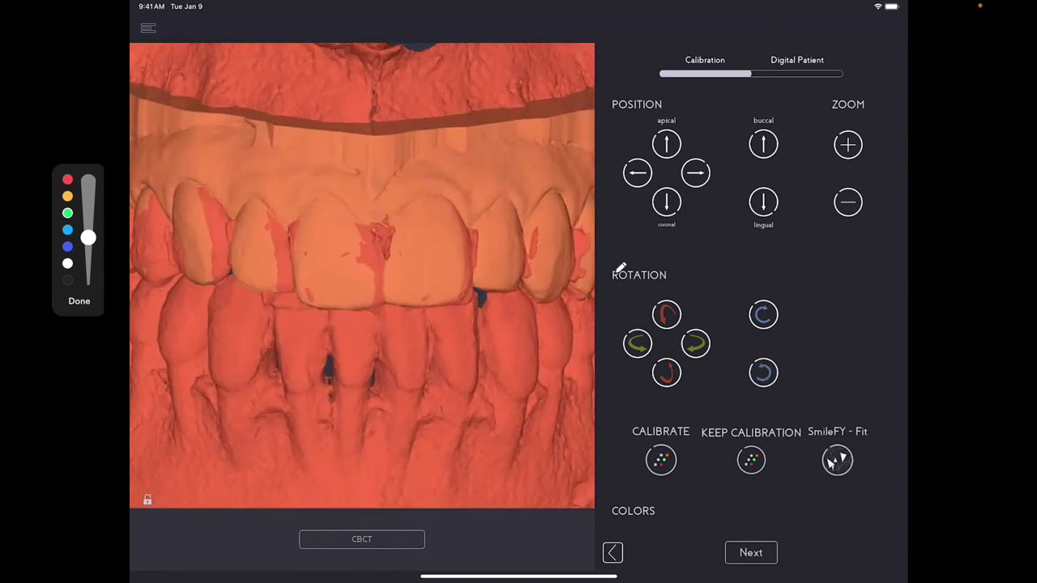
Check the front-tooth overlap by lowering the arch scan's opacity to about one third and raising it to almost full.
scroll(758, 303, "down", 2)
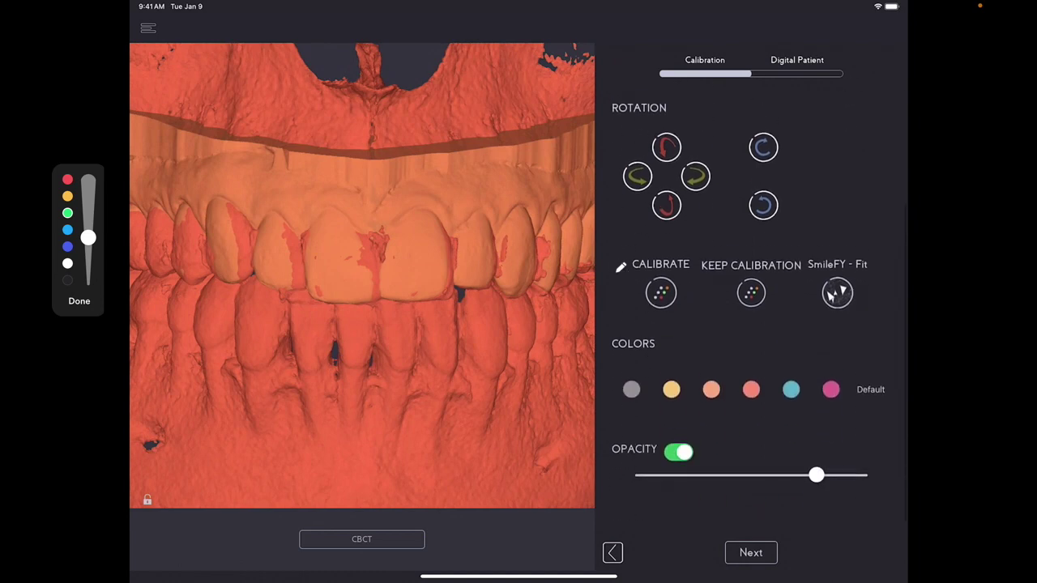
left_click_drag(817, 476, 711, 476)
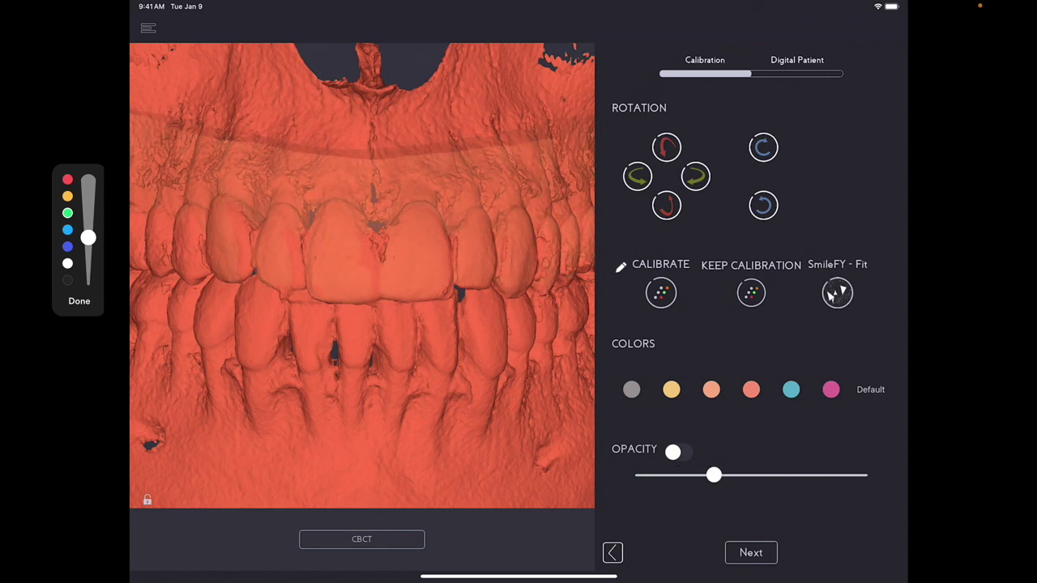
scroll(362, 275, "up", 4)
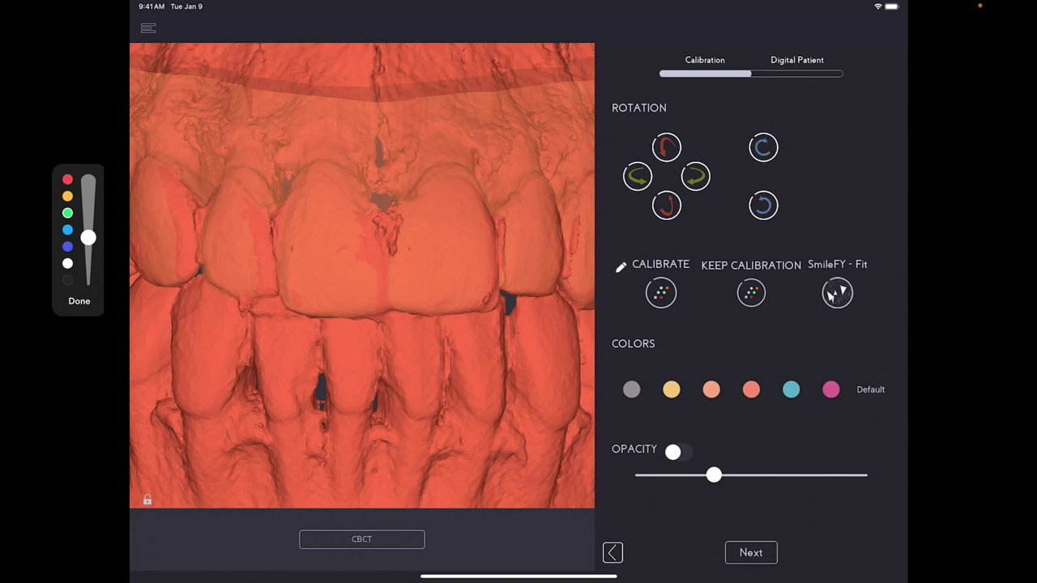
mouse_move(714, 476)
left_mouse_down()
mouse_move(642, 475)
mouse_move(860, 475)
mouse_move(681, 476)
mouse_move(849, 475)
left_mouse_up()
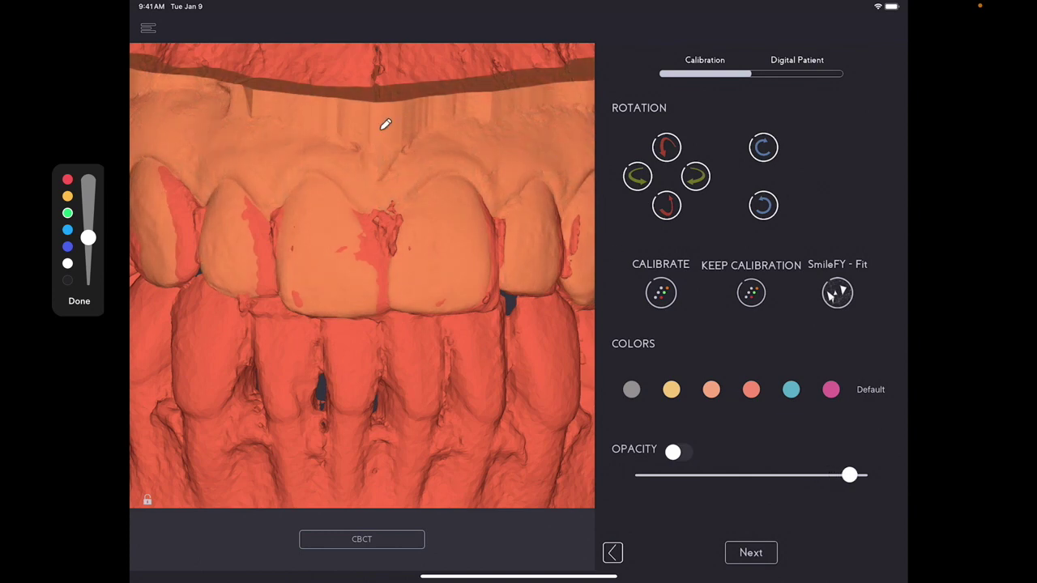
mouse_move(350, 144)
left_mouse_down()
mouse_move(332, 142)
mouse_move(389, 155)
mouse_move(283, 138)
left_mouse_up()
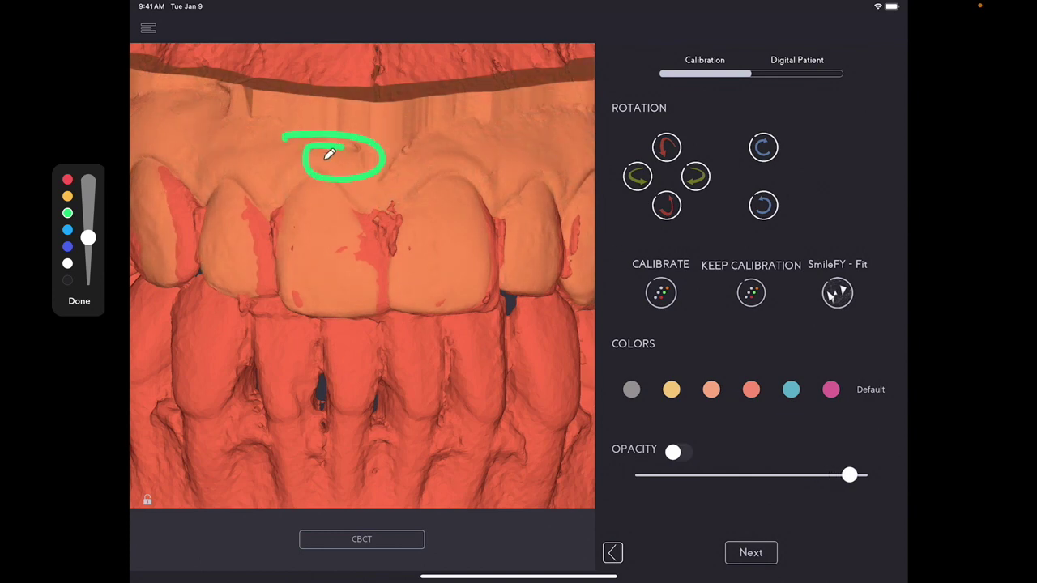
left_click_drag(849, 475, 824, 476)
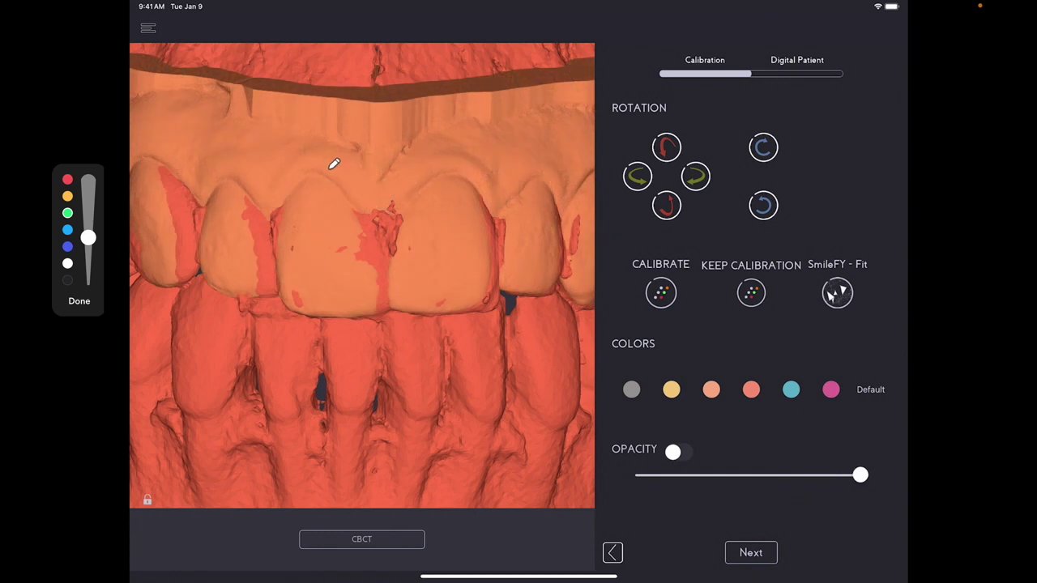
scroll(333, 162, "down", 5)
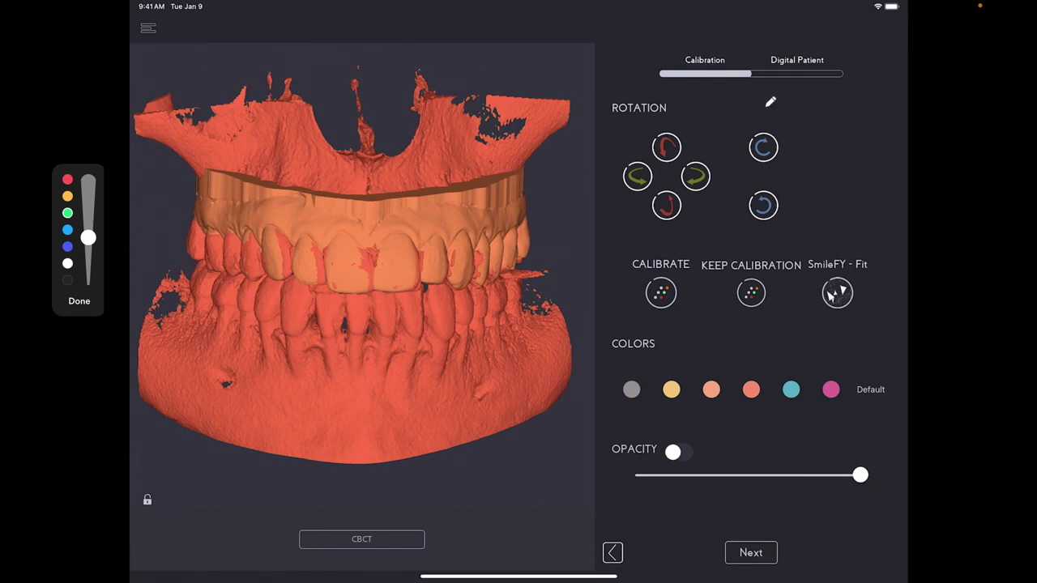
Switch to the Digital Patient stage and inspect the combined models from the front and the sides.
mouse_move(772, 86)
left_mouse_down()
mouse_move(860, 87)
mouse_move(741, 36)
mouse_move(859, 97)
left_mouse_up()
left_click(797, 73)
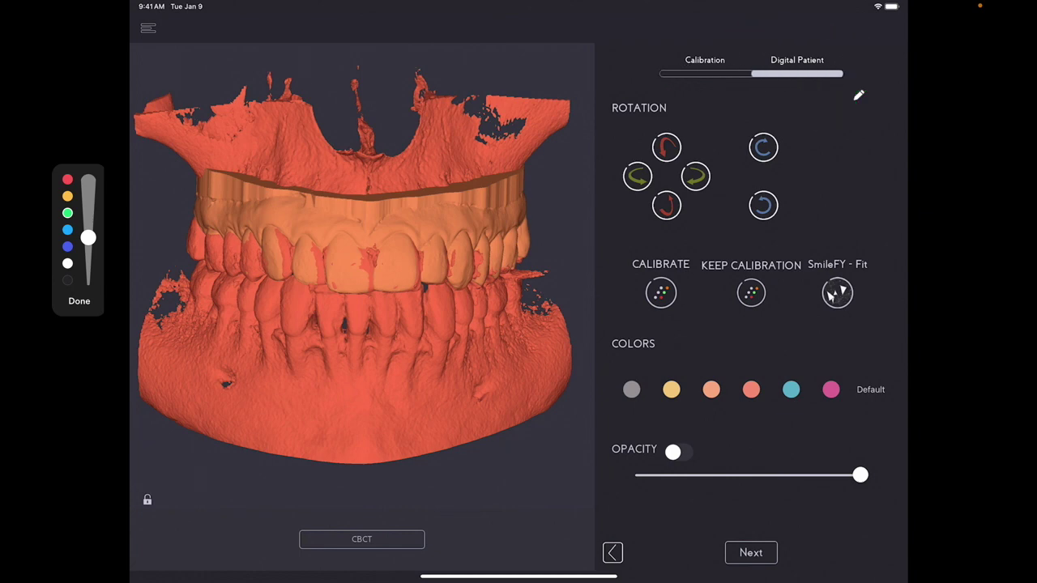
left_click(834, 293)
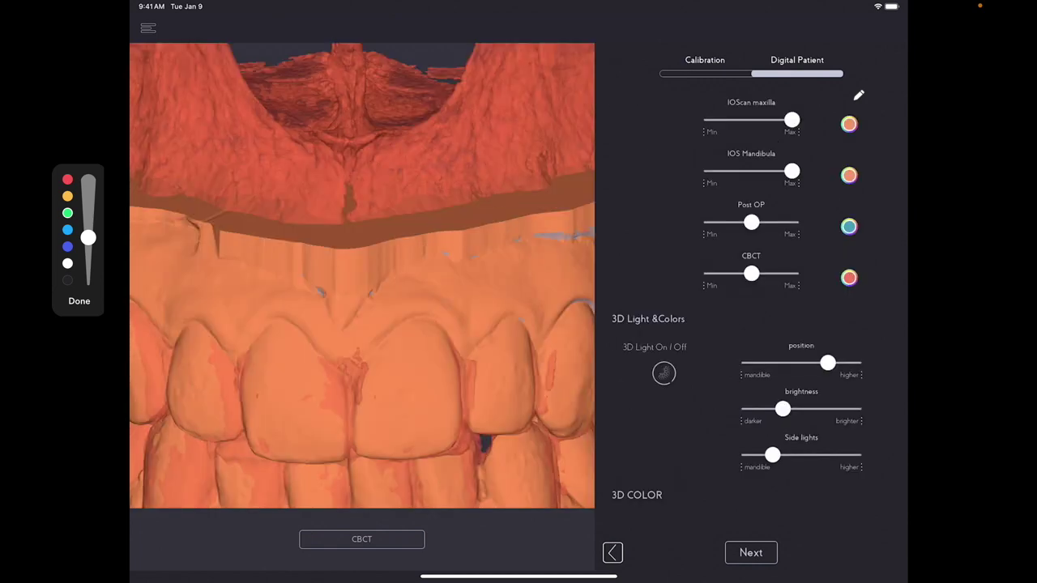
scroll(361, 275, "down", 10)
scroll(361, 275, "up", 1)
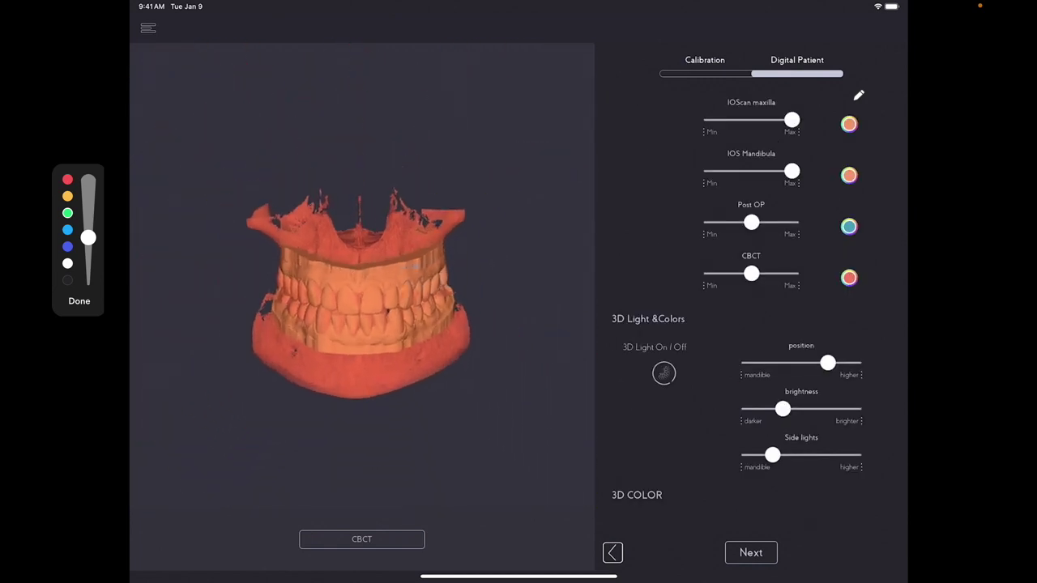
left_click_drag(324, 300, 446, 308)
left_click_drag(437, 292, 306, 288)
scroll(362, 295, "up", 3)
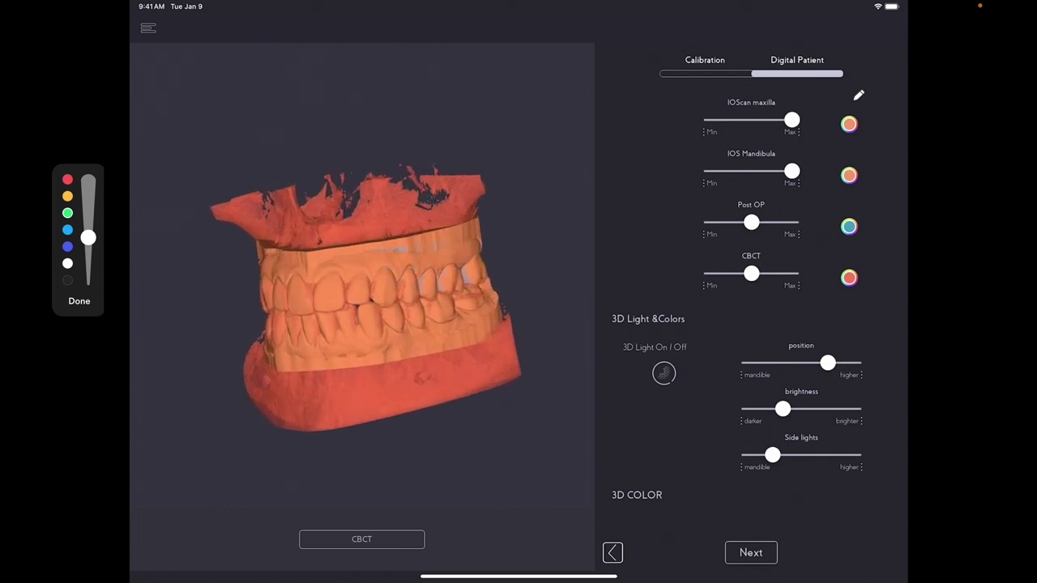
scroll(737, 300, "down", 1)
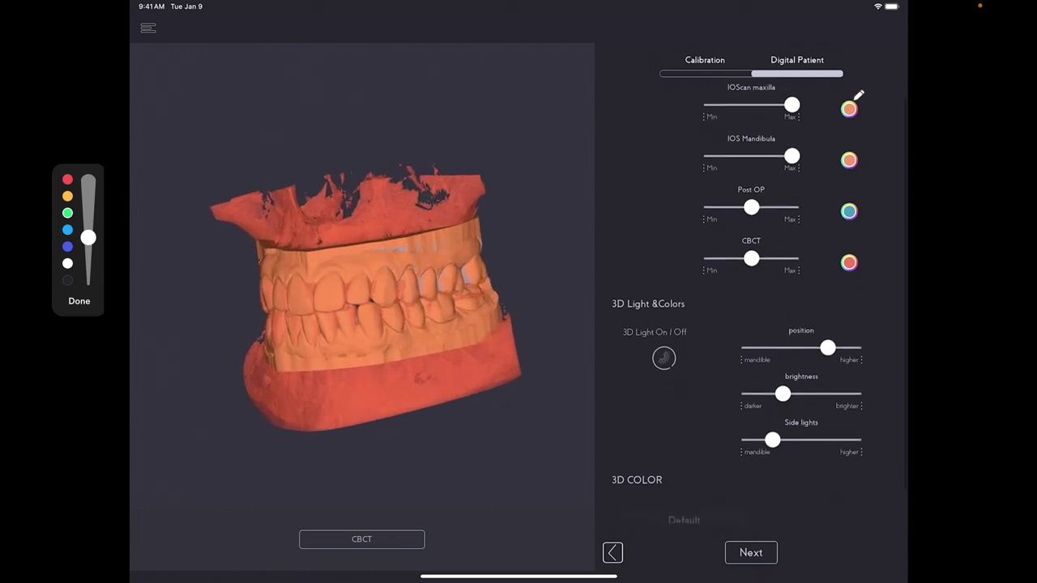
Set the CBCT and Post OP visibility to maximum, fading the IOScan maxilla to minimum for comparison and restoring it to maximum.
left_click_drag(792, 104, 711, 104)
left_click_drag(751, 257, 791, 257)
mouse_move(792, 156)
left_mouse_down()
mouse_move(710, 156)
mouse_move(791, 156)
left_mouse_up()
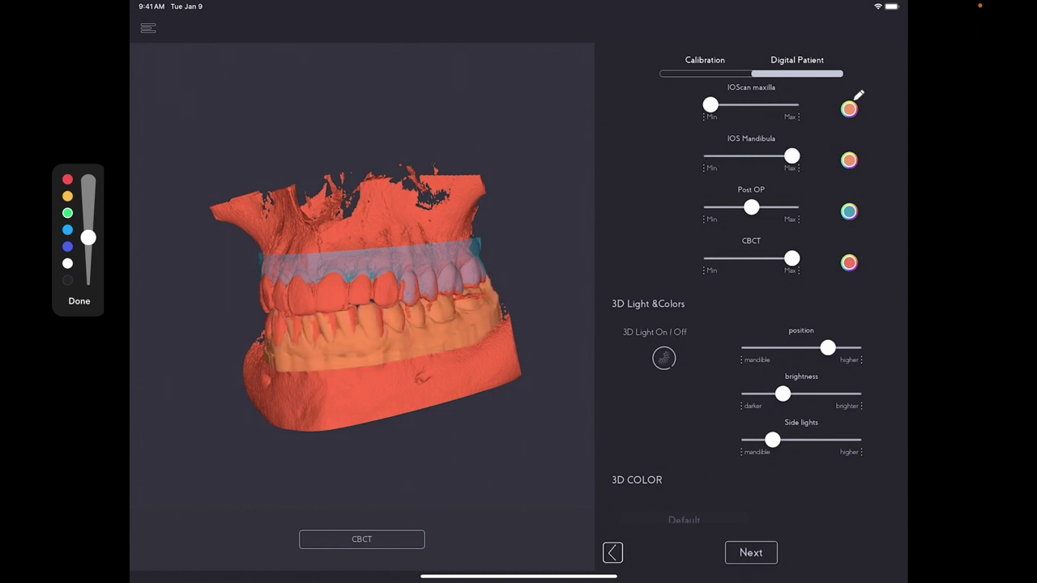
left_click_drag(750, 207, 791, 207)
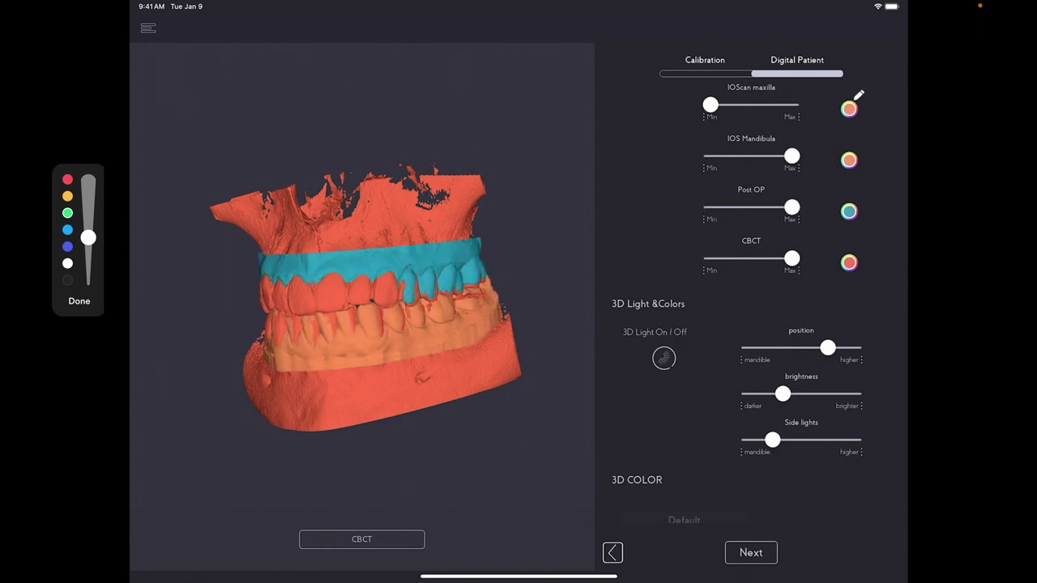
left_click_drag(710, 104, 792, 105)
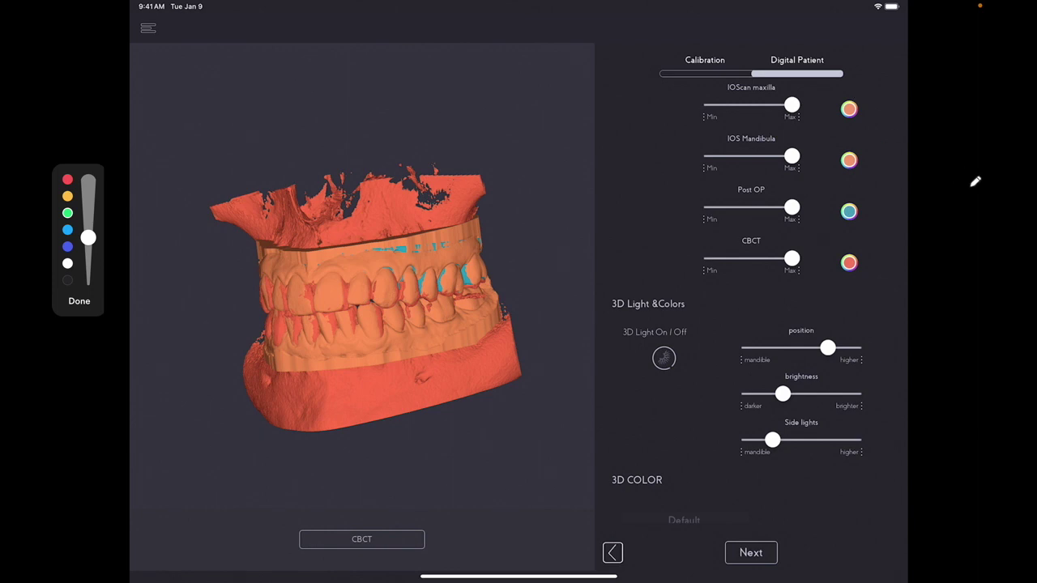
Save the case under the patient's name and open its Case Management overview.
mouse_move(830, 511)
left_mouse_down()
mouse_move(682, 575)
mouse_move(718, 477)
left_mouse_up()
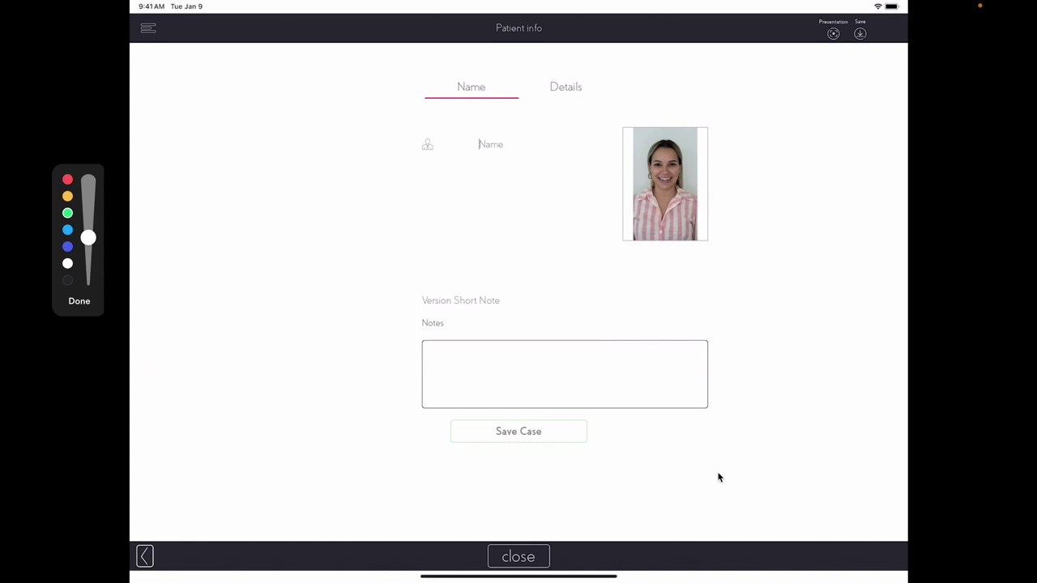
type("samantha")
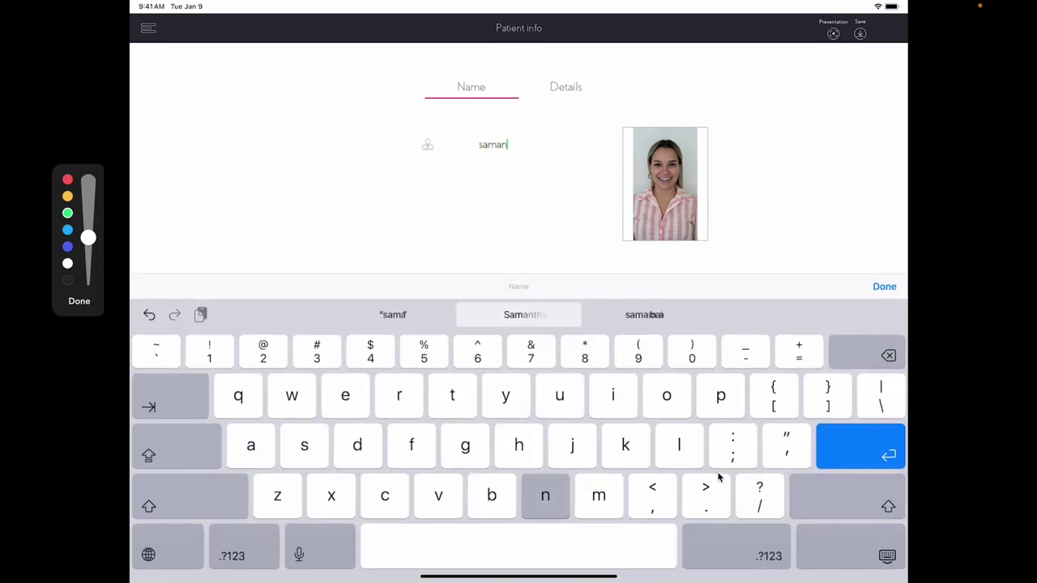
key("Return")
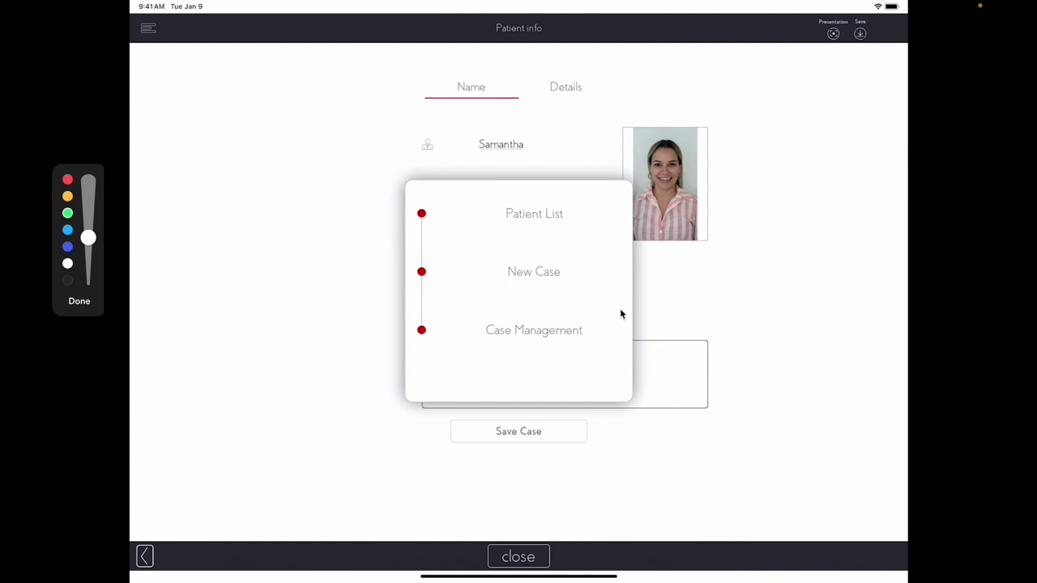
mouse_move(621, 309)
left_mouse_down()
mouse_move(472, 333)
mouse_move(604, 338)
left_mouse_up()
left_click(604, 337)
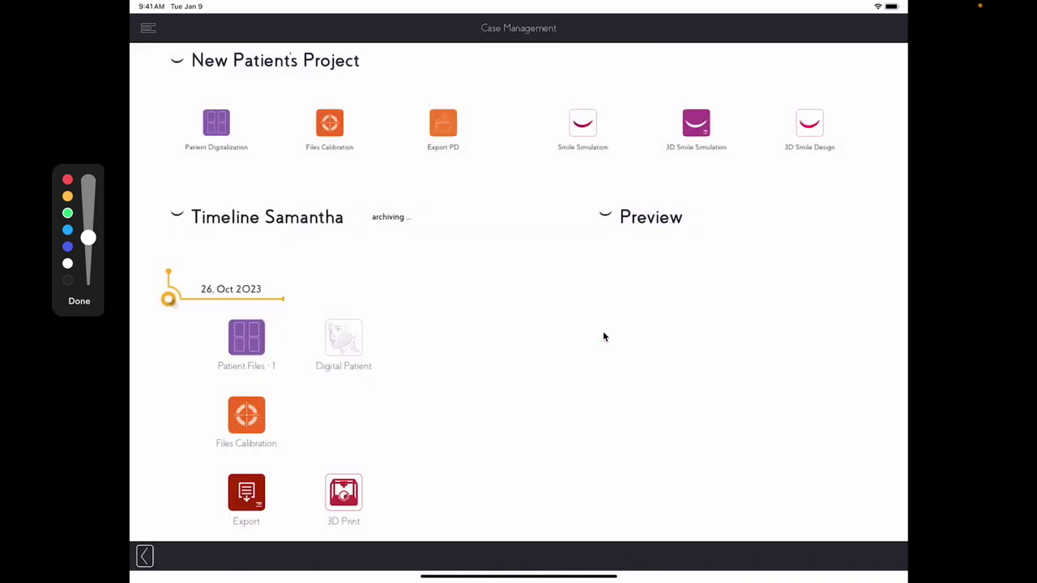
mouse_move(773, 97)
left_mouse_down()
mouse_move(768, 144)
mouse_move(813, 62)
mouse_move(831, 144)
mouse_move(822, 148)
left_mouse_up()
left_click(83, 304)
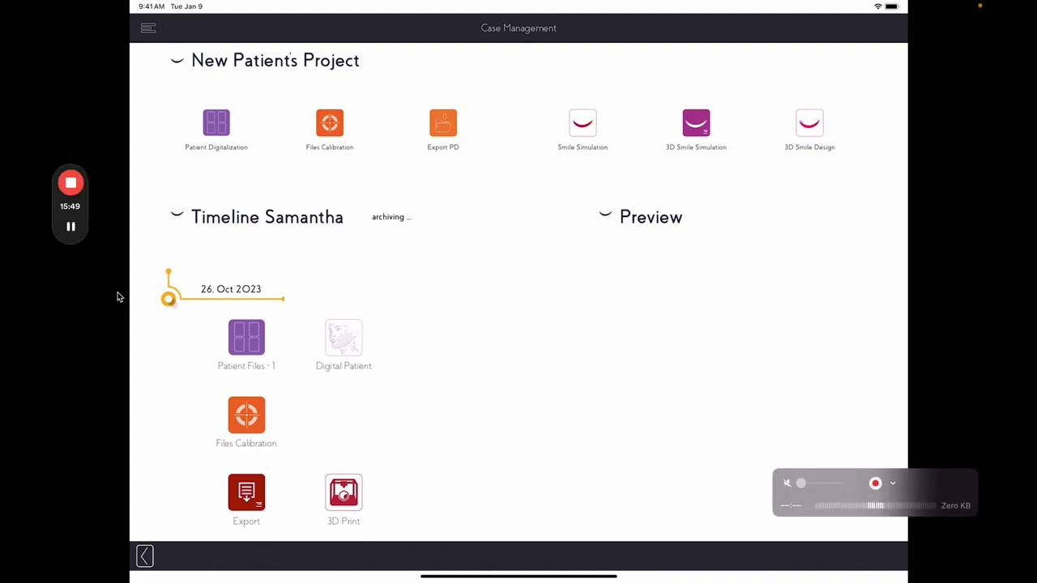